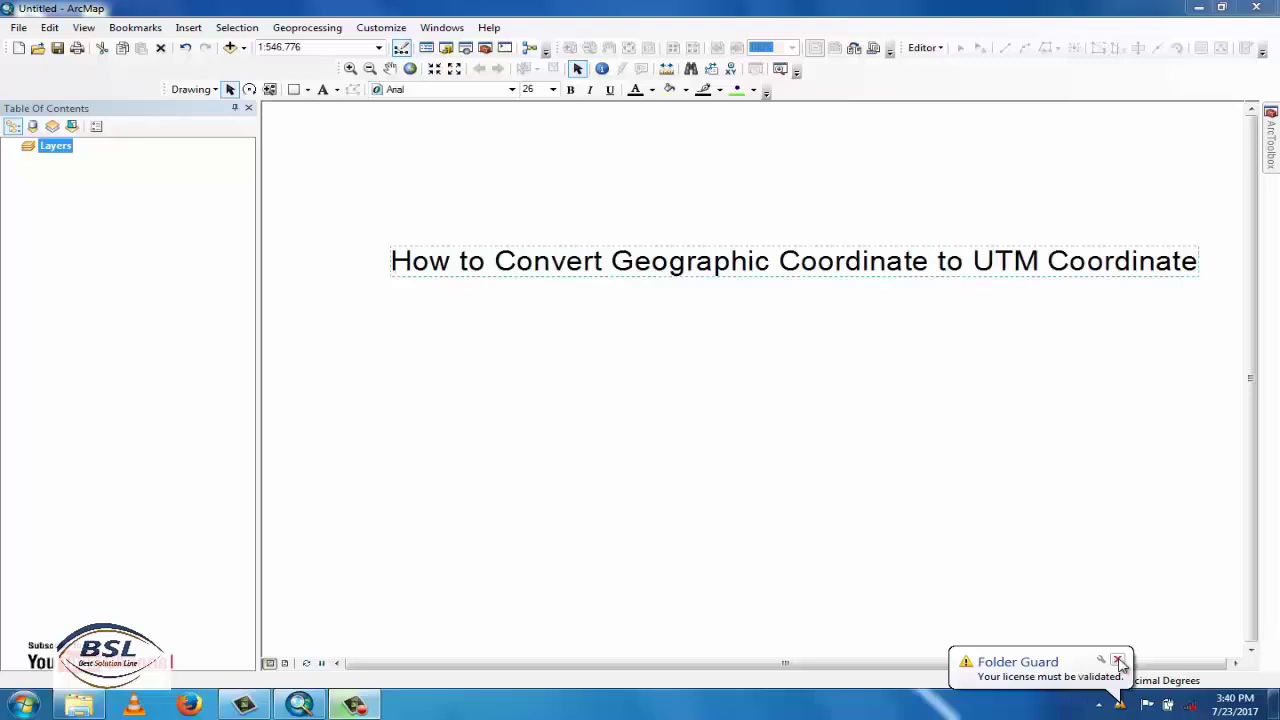
# Step: Dismiss the licence warning and remove the 'How to Convert Geographic Coordinate to UTM Coordinate' title text
pyautogui.click(1118, 661)
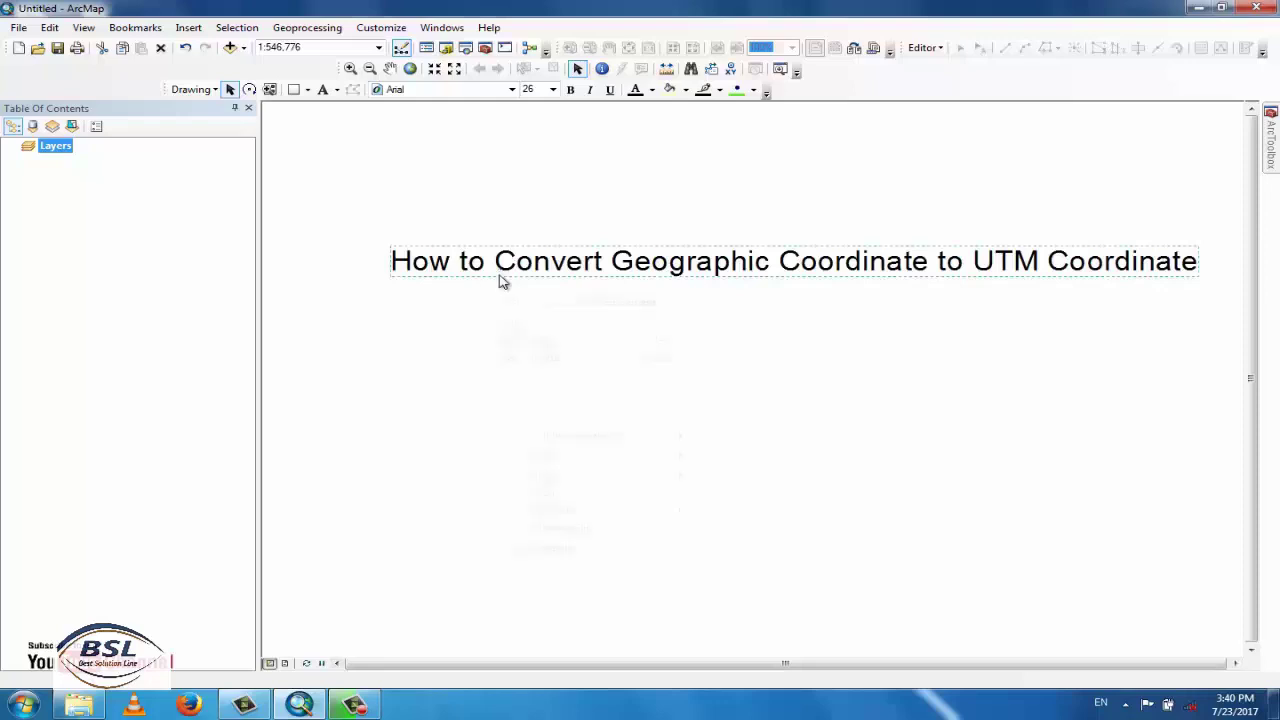
pyautogui.rightClick(500, 280)
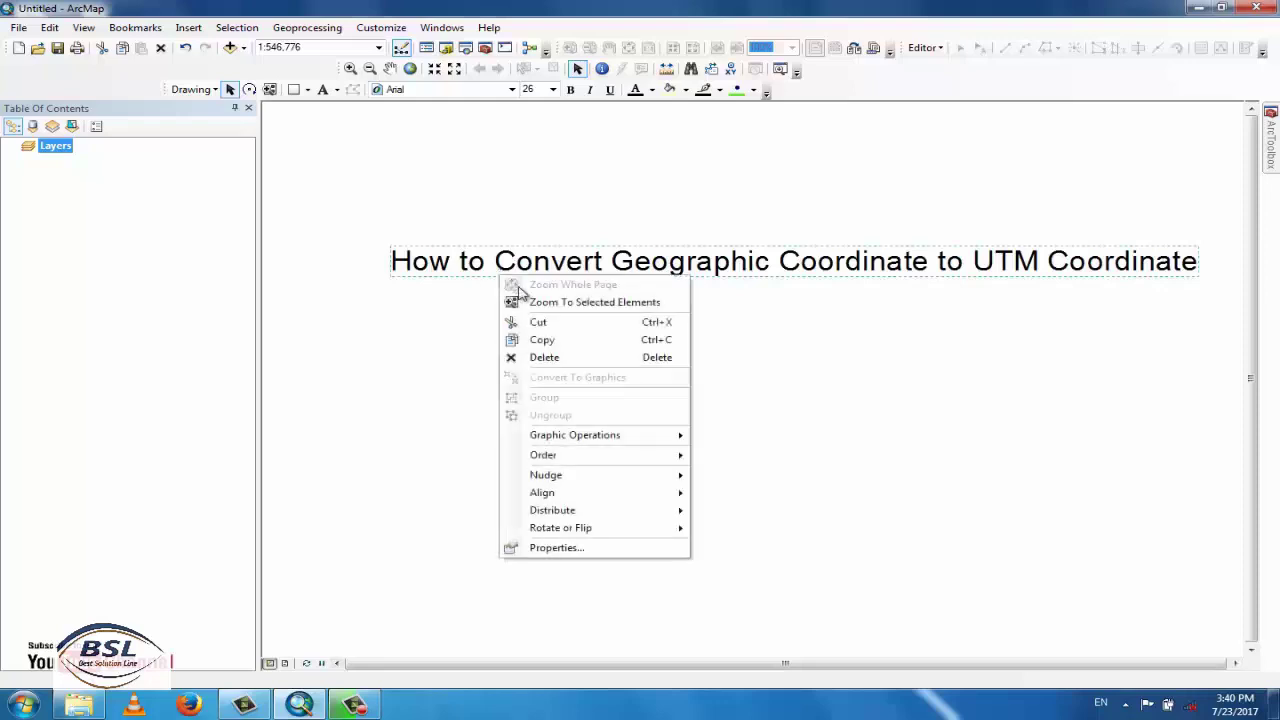
pyautogui.click(558, 358)
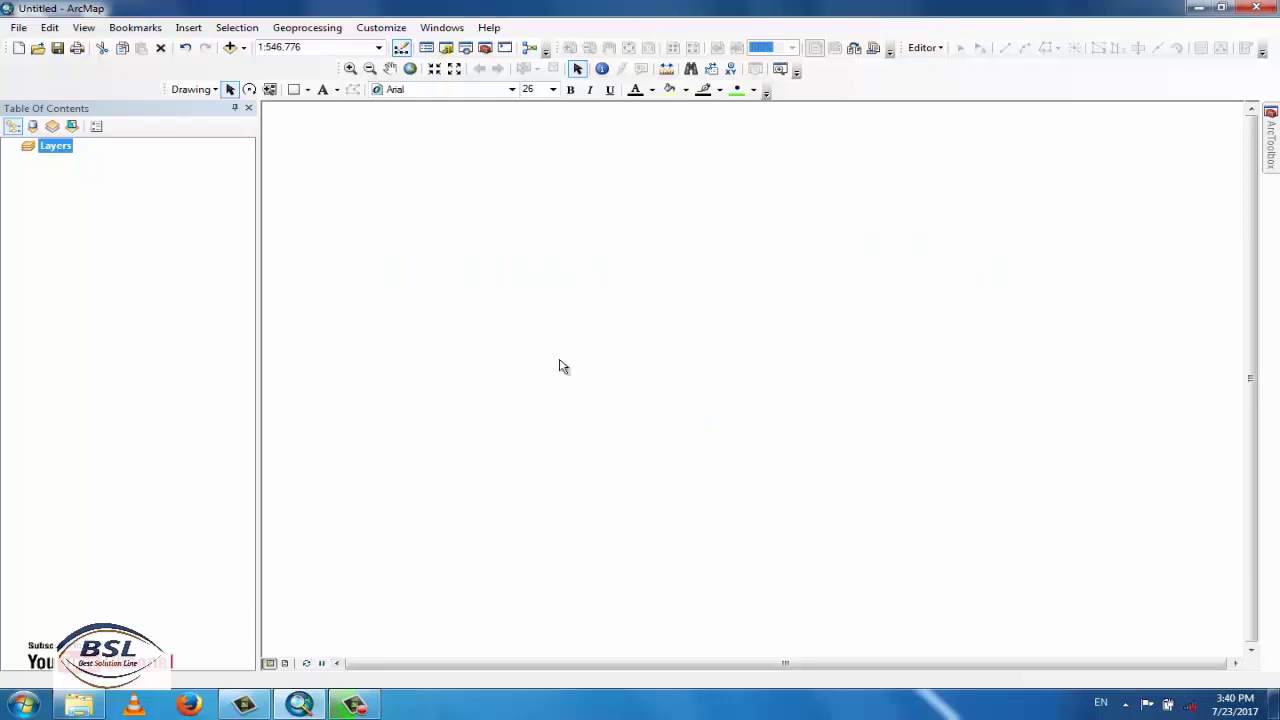
# Step: Load the srtm_PWRR.tif elevation raster into the map with Add Data
pyautogui.click(242, 47)
pyautogui.click(275, 66)
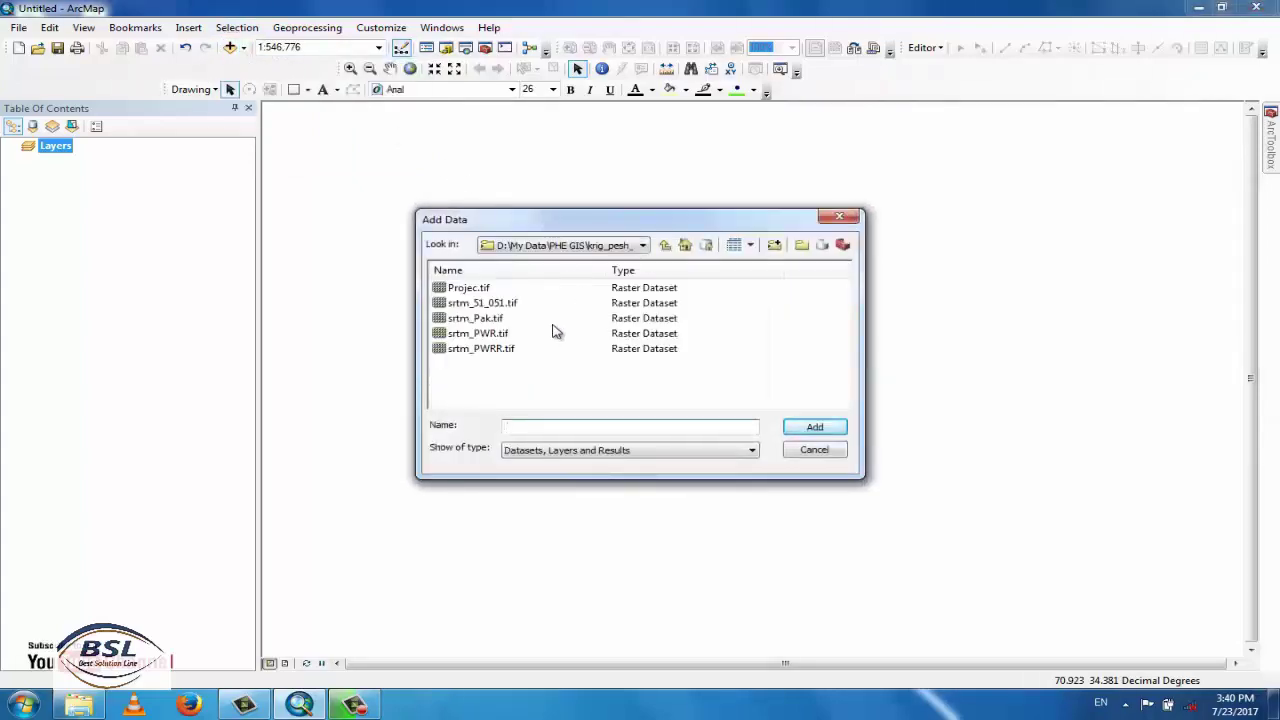
pyautogui.click(484, 349)
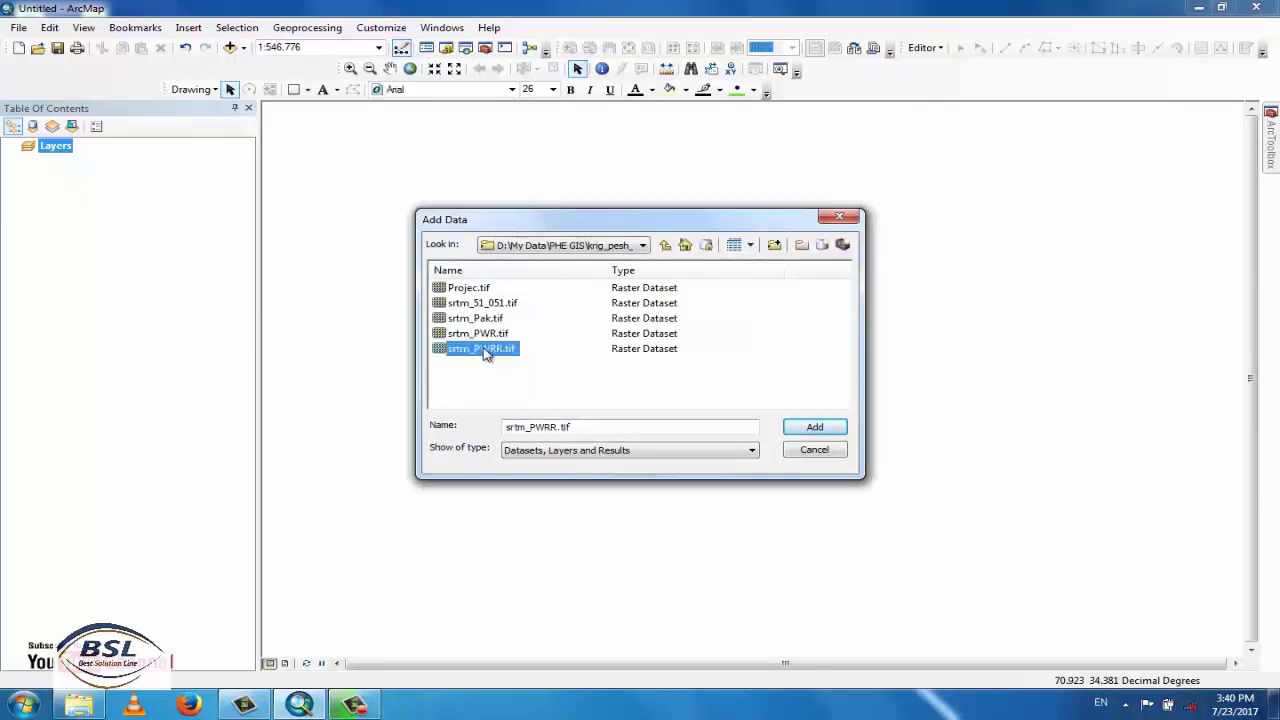
pyautogui.click(813, 428)
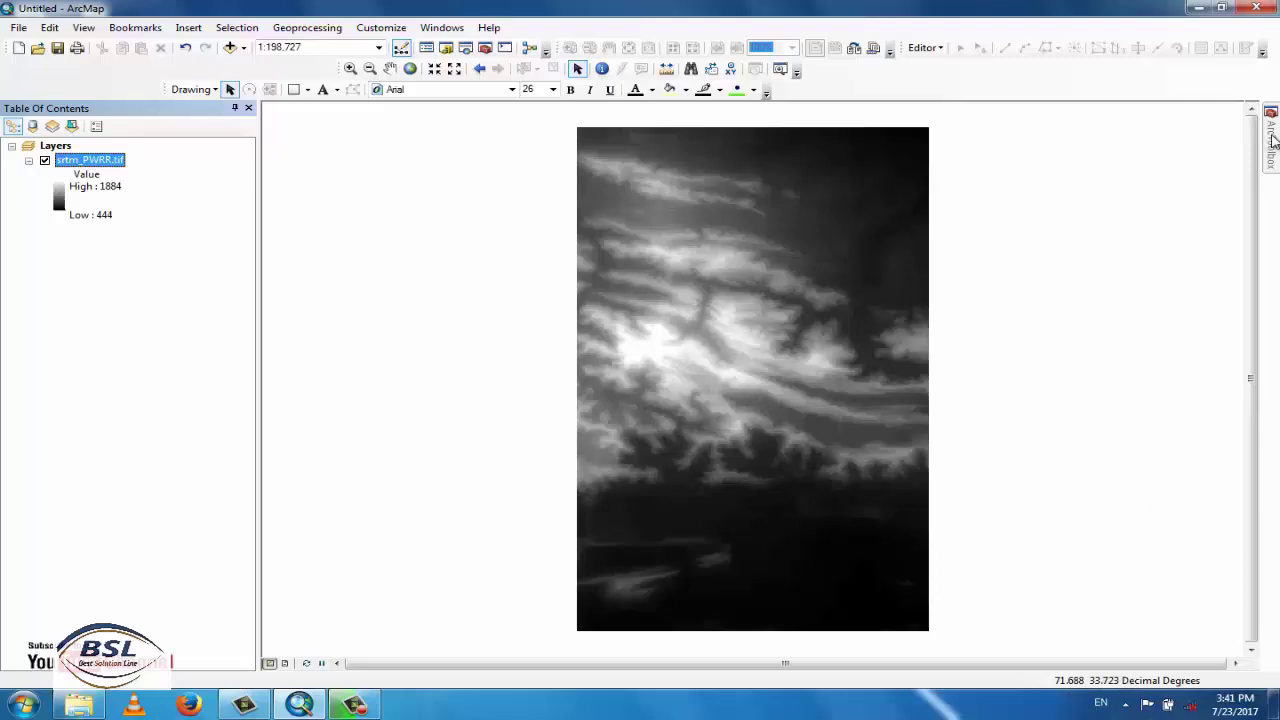
# Step: Launch Project Raster from Data Management Tools > Projections and Transformations > Raster in ArcToolbox
pyautogui.moveTo(1273, 140)
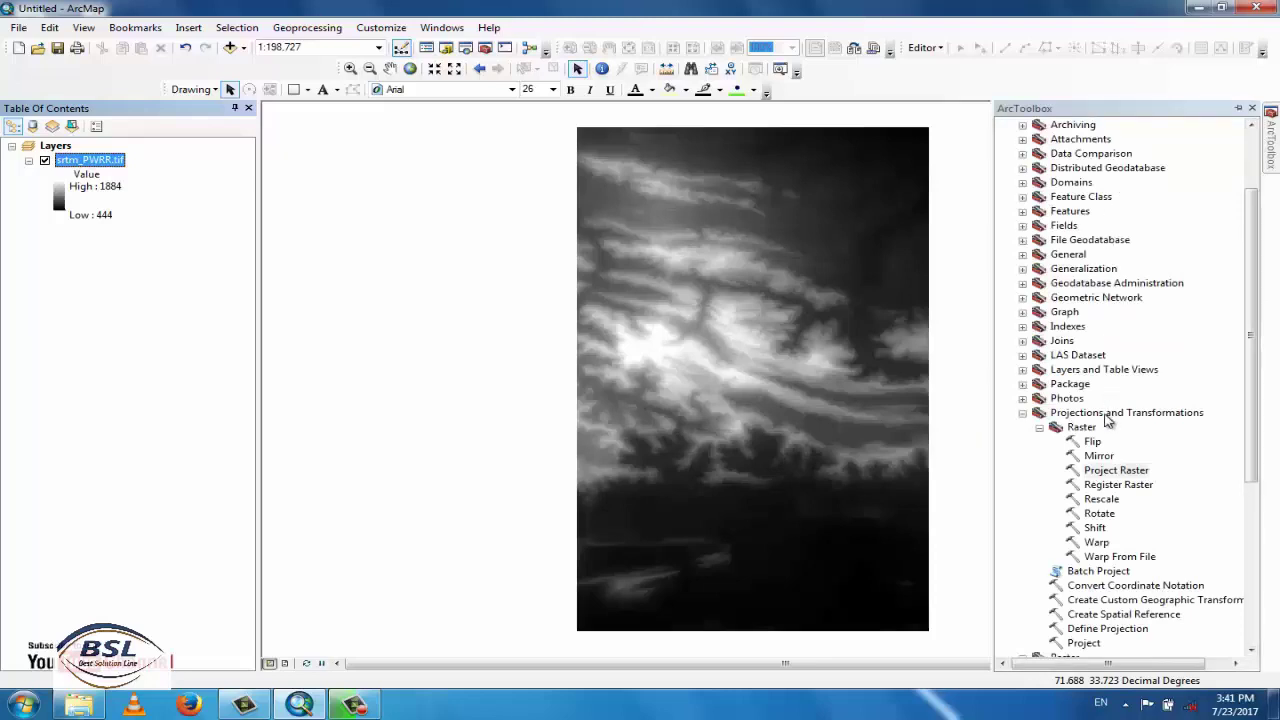
pyautogui.click(1022, 413)
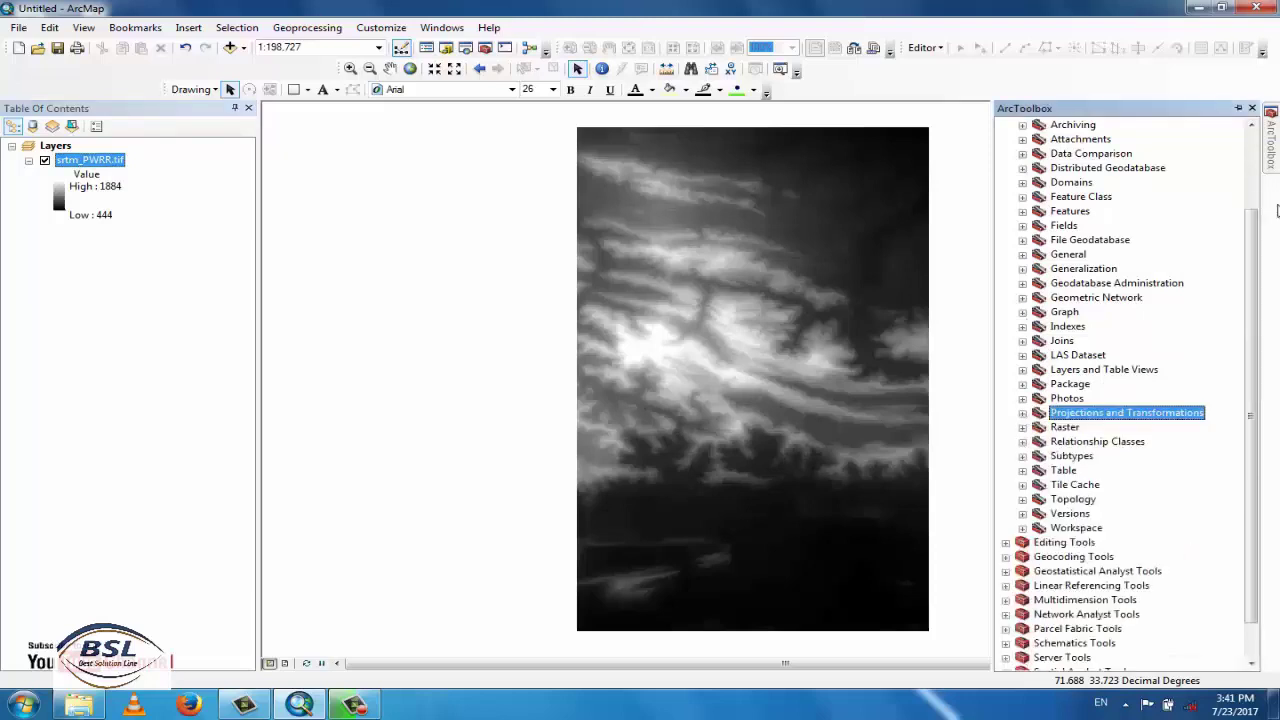
pyautogui.moveTo(1253, 217); pyautogui.dragTo(1253, 151)
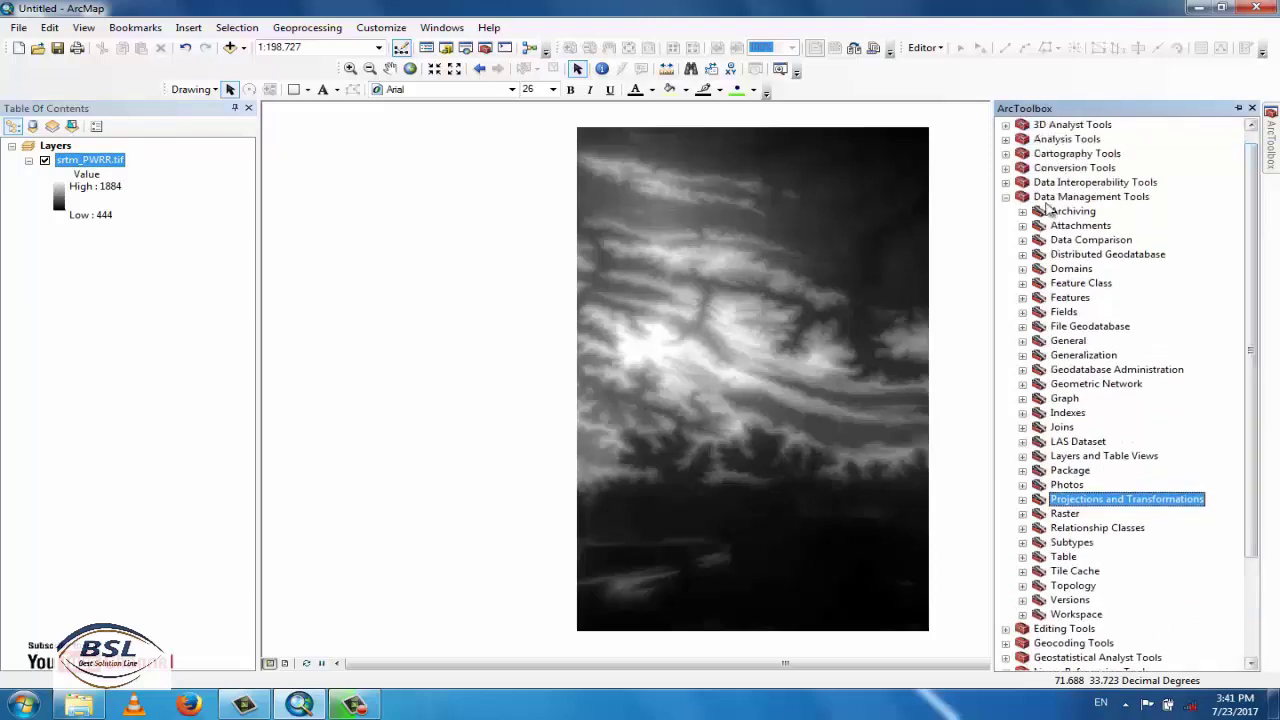
pyautogui.click(1005, 198)
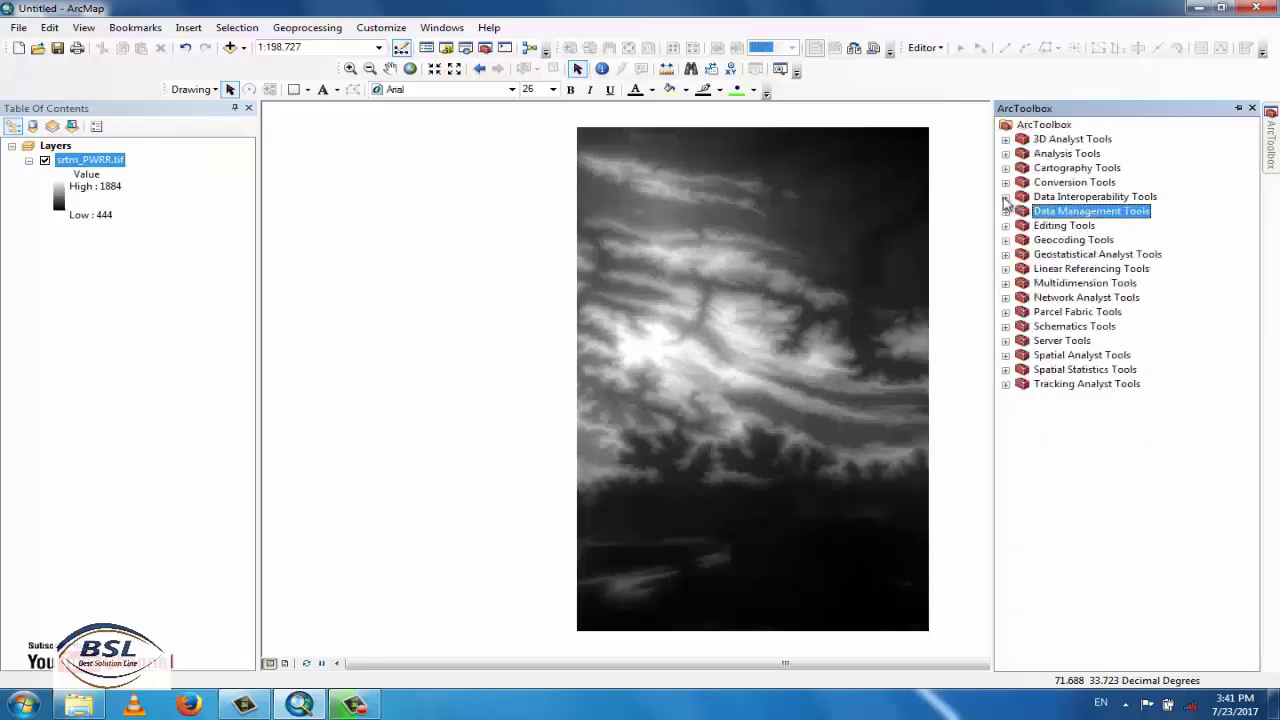
pyautogui.click(1006, 212)
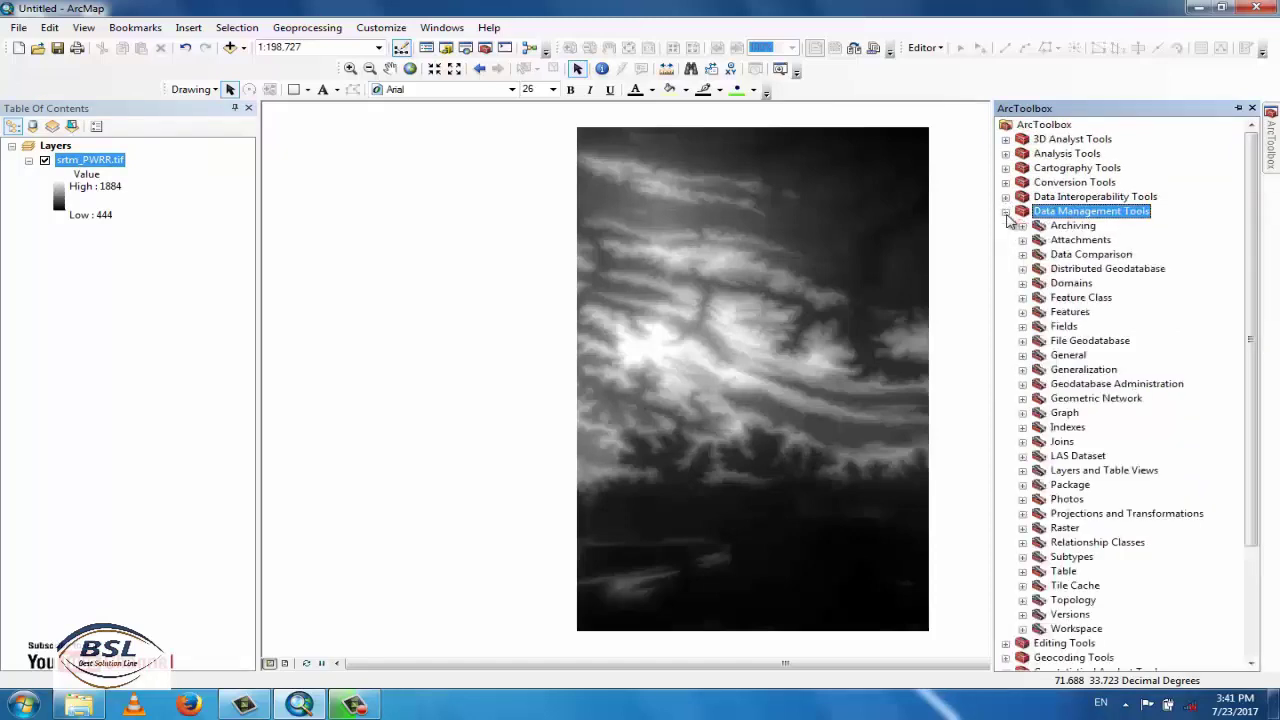
pyautogui.click(1024, 514)
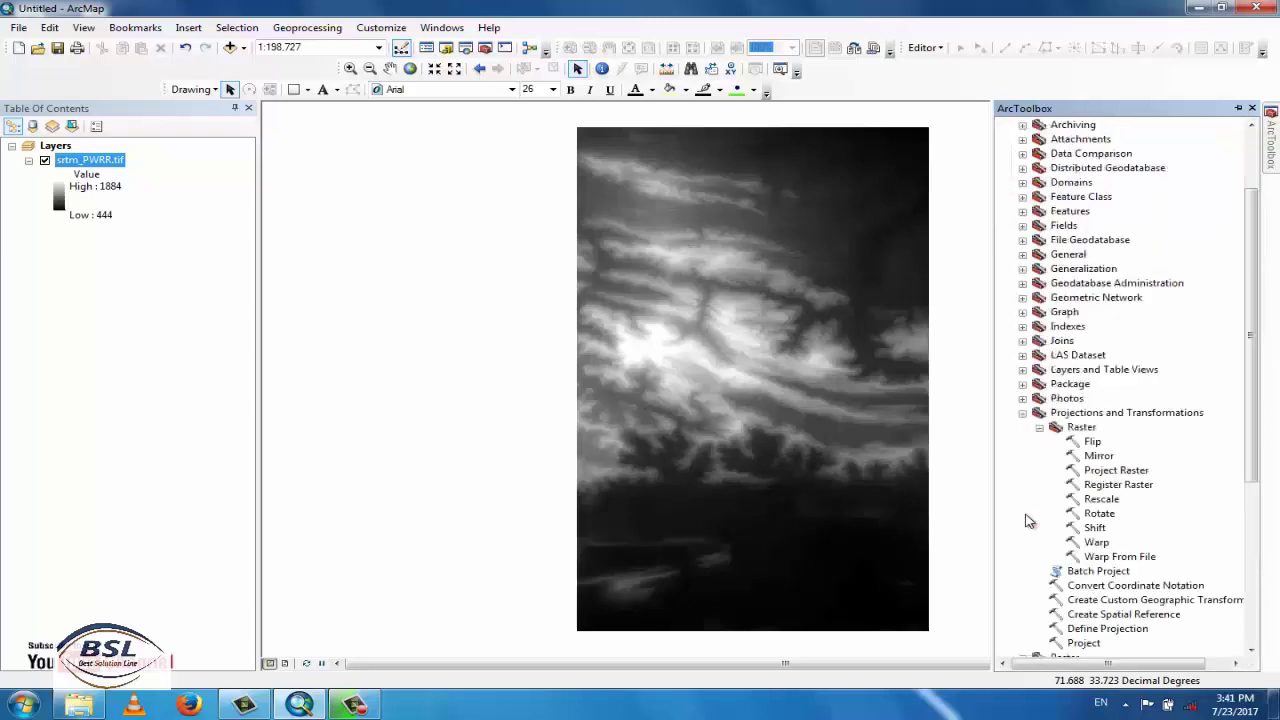
pyautogui.click(1041, 427)
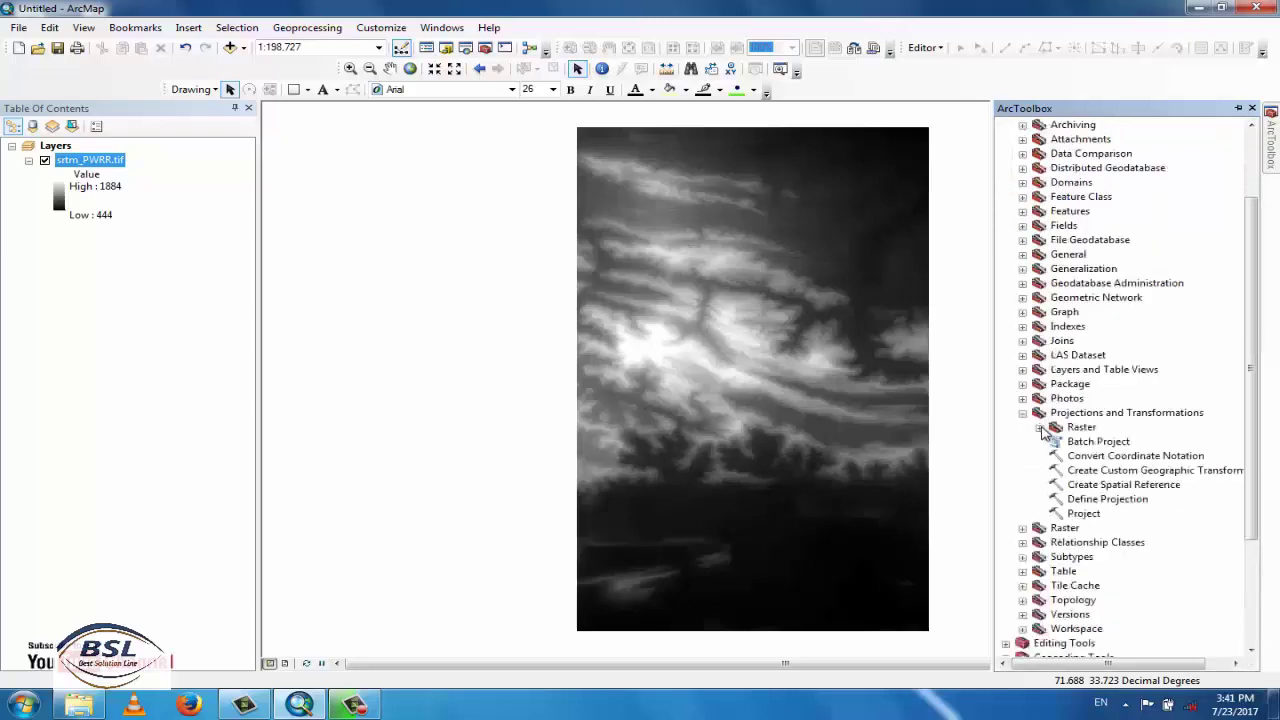
pyautogui.click(1041, 427)
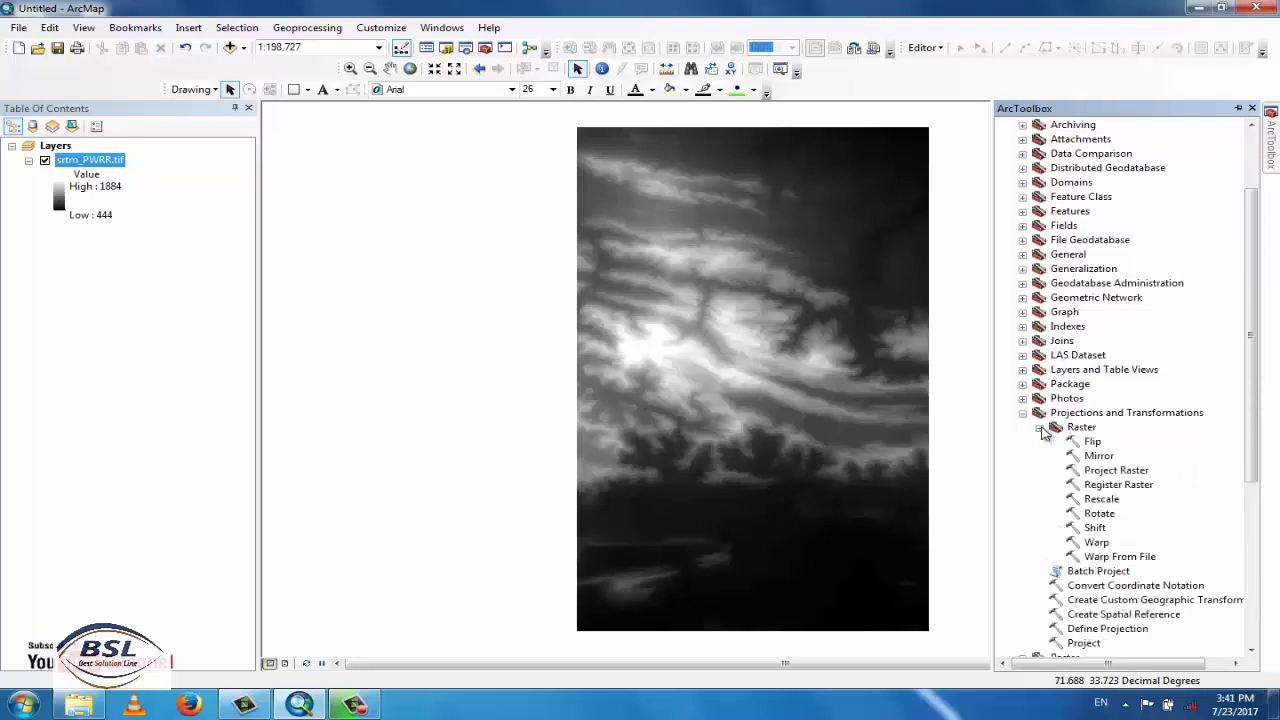
pyautogui.doubleClick(1100, 471)
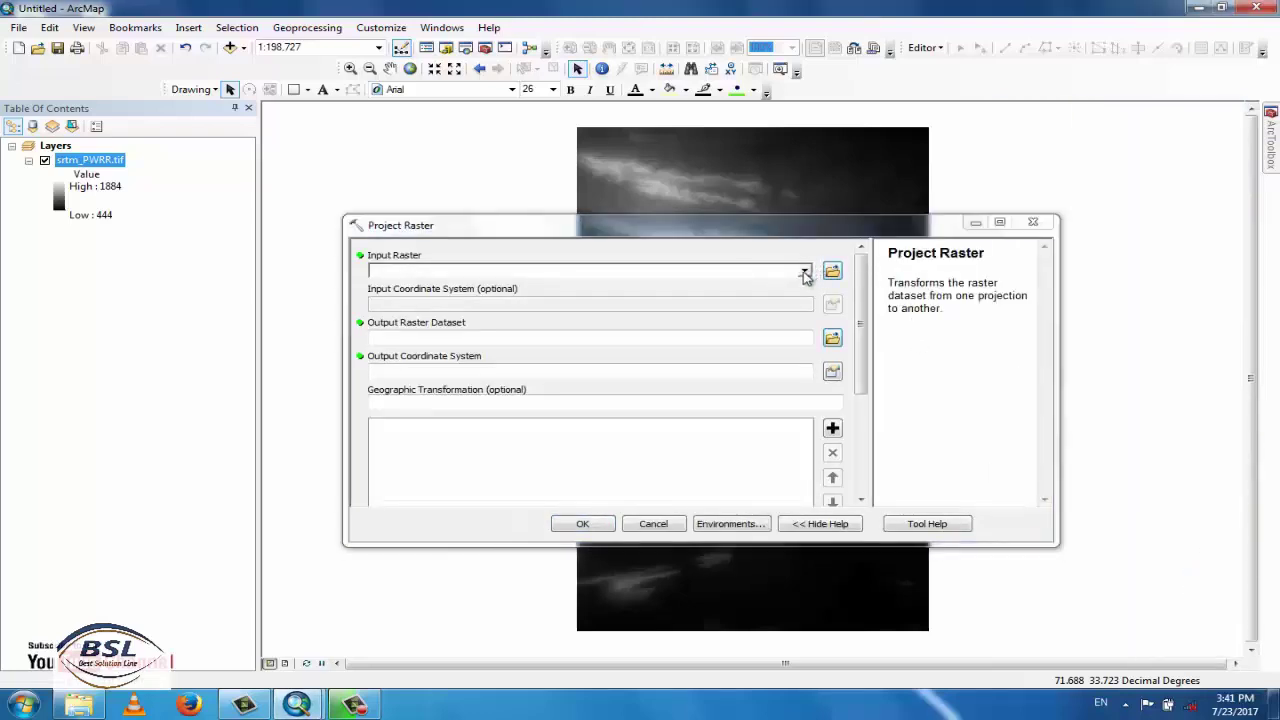
# Step: Choose srtm_PWRR.tif as Project Raster's input raster, then bring up the output coordinate system chooser
pyautogui.click(804, 271)
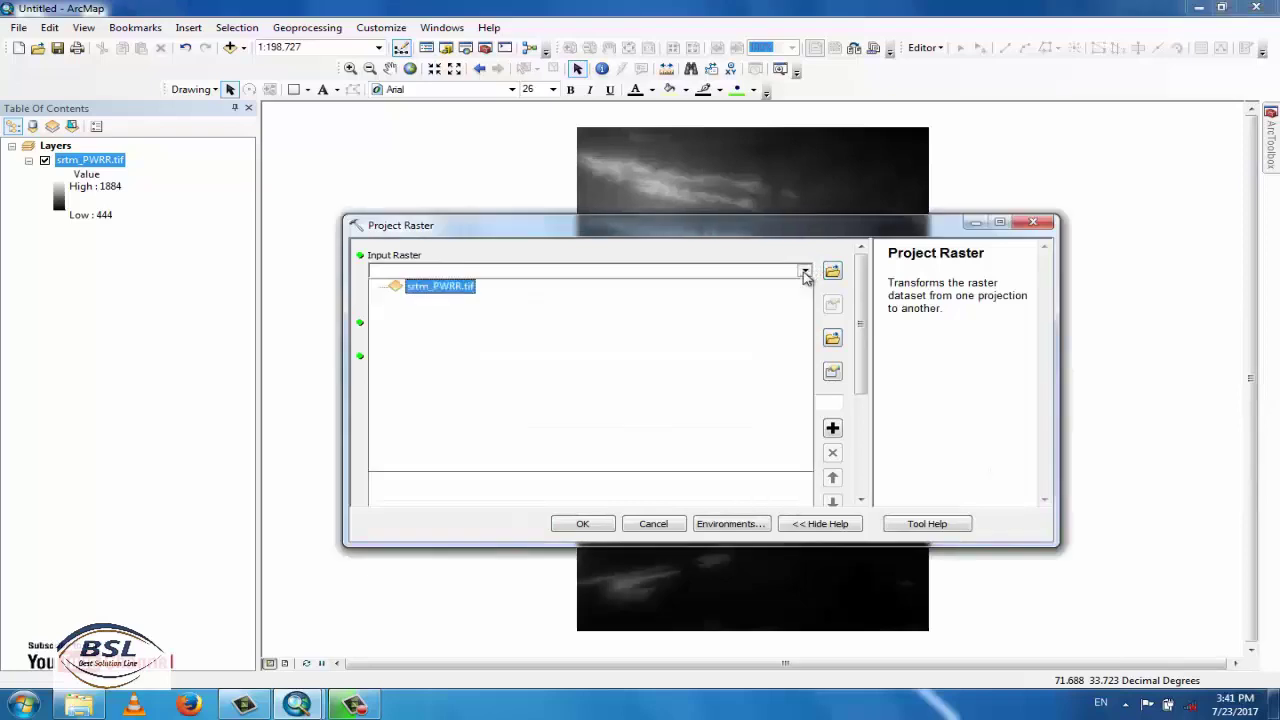
pyautogui.click(441, 287)
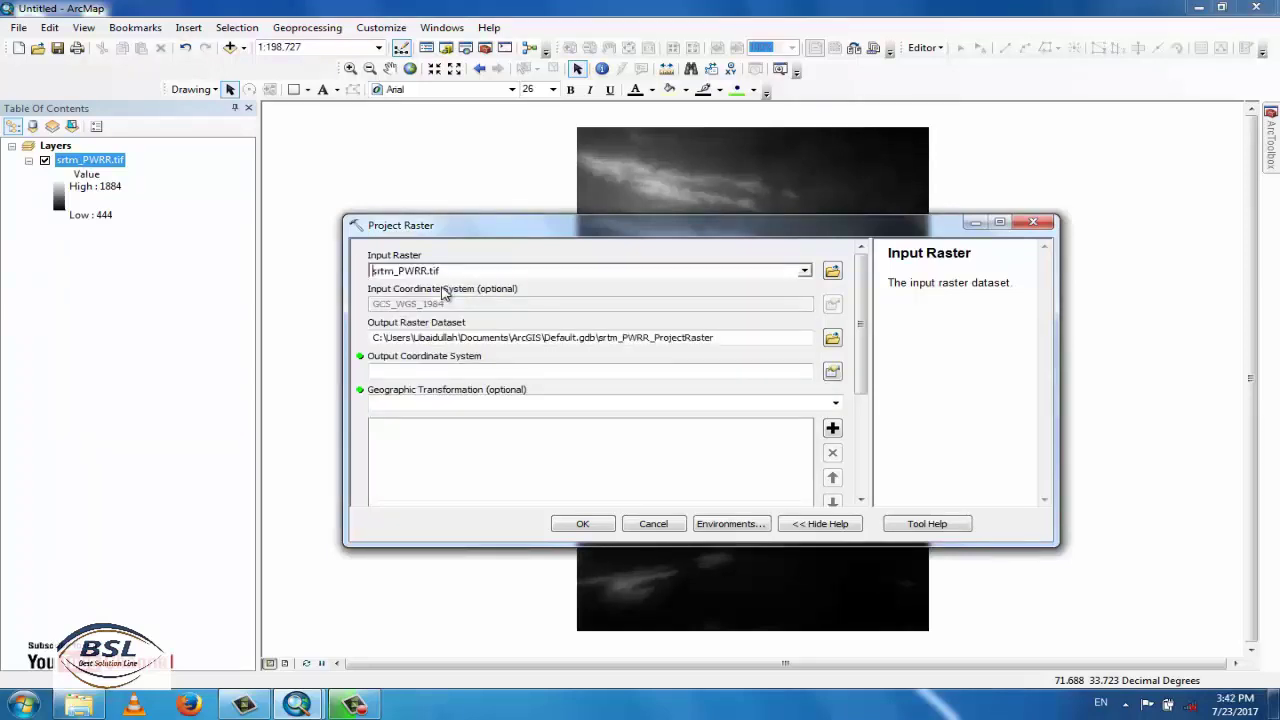
pyautogui.click(832, 372)
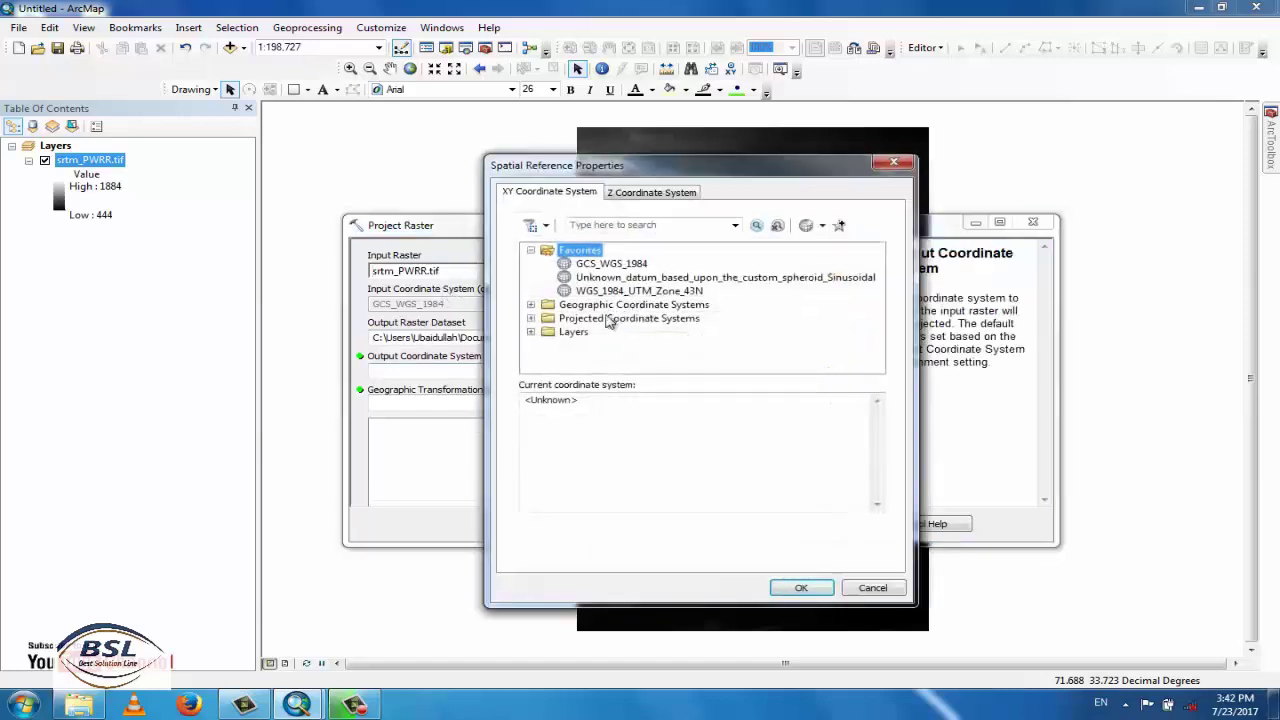
# Step: Choose Projected > UTM > WGS 1984 > Northern Hemisphere > WGS 1984 UTM Zone 43N as output system
pyautogui.click(601, 318)
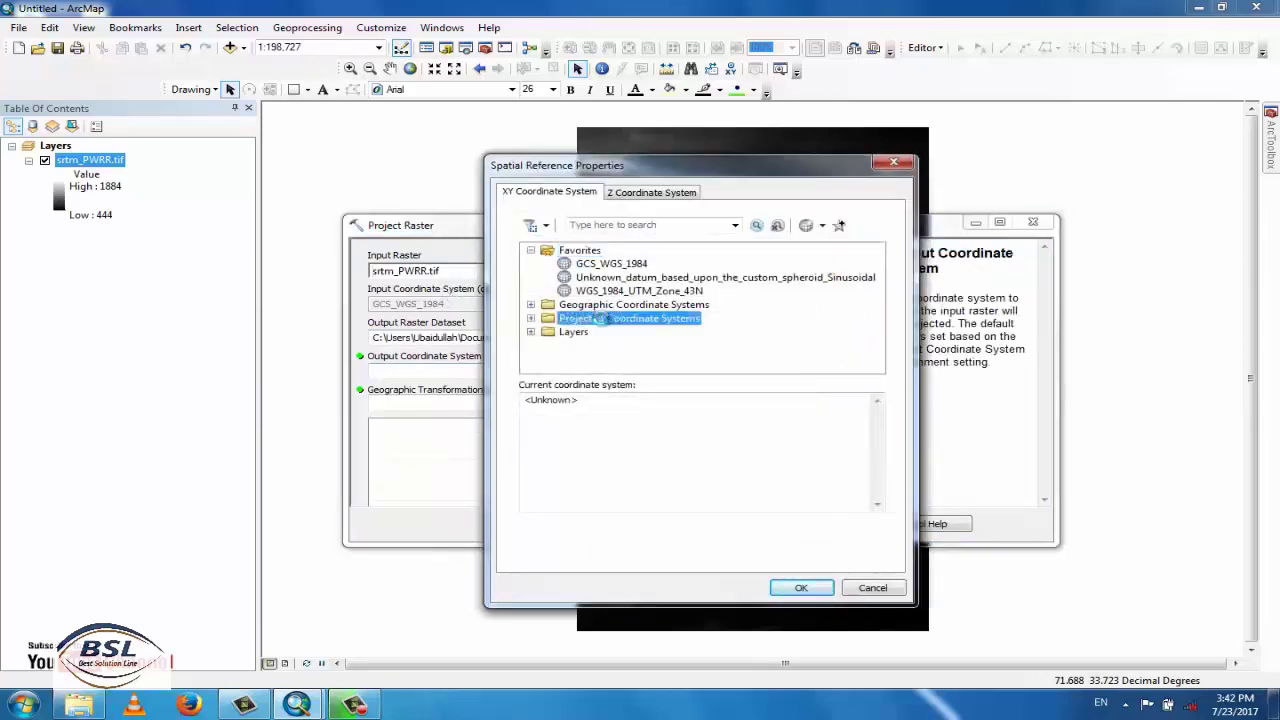
pyautogui.doubleClick(601, 318)
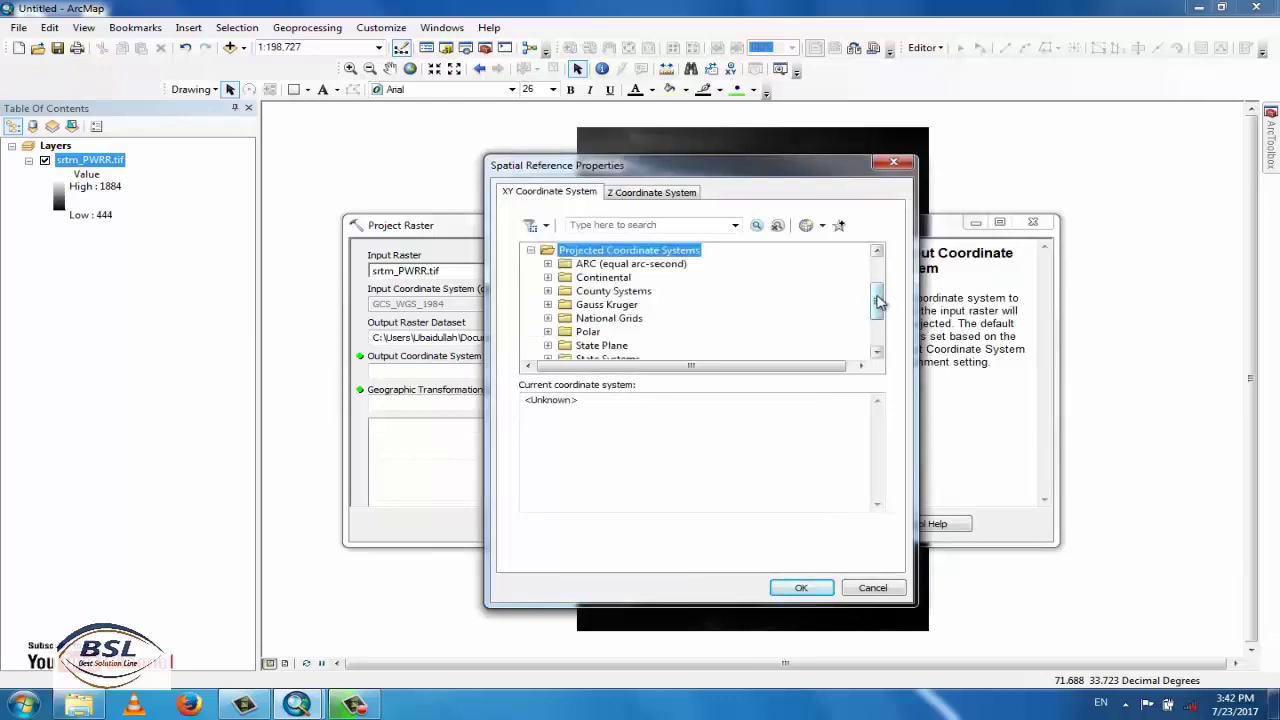
pyautogui.moveTo(877, 302); pyautogui.dragTo(877, 318)
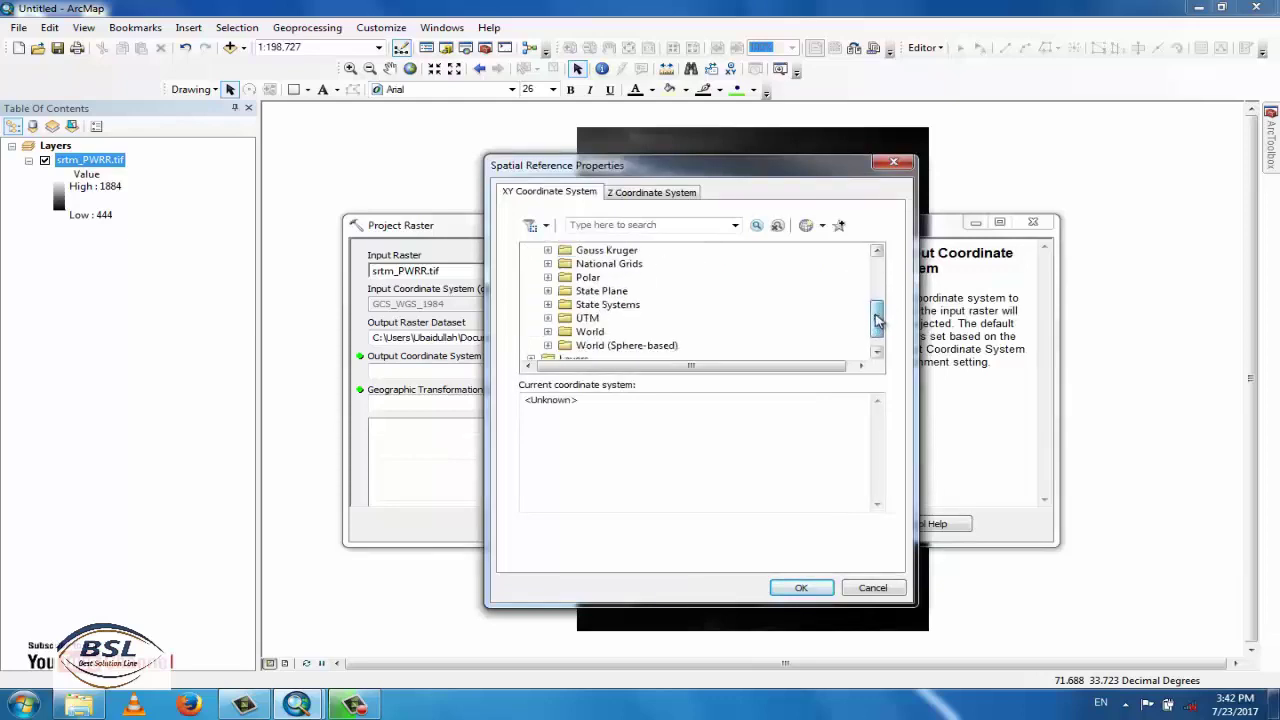
pyautogui.doubleClick(588, 318)
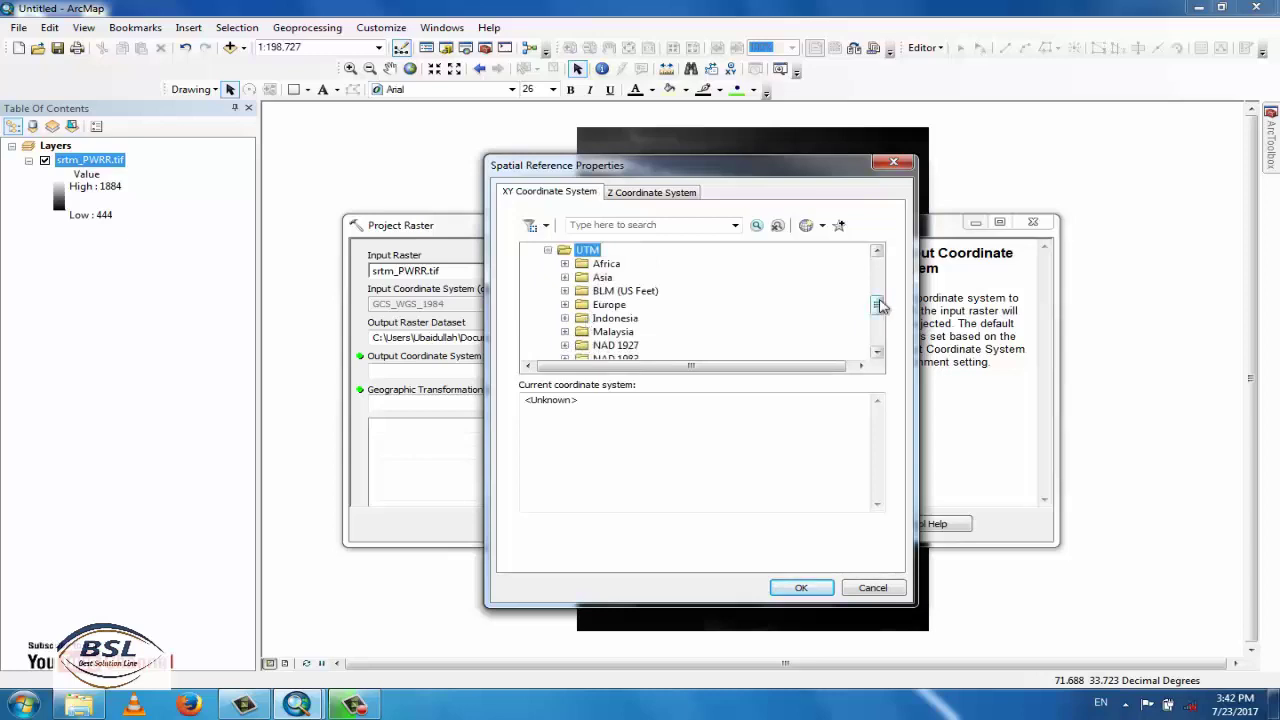
pyautogui.moveTo(880, 305); pyautogui.dragTo(877, 334)
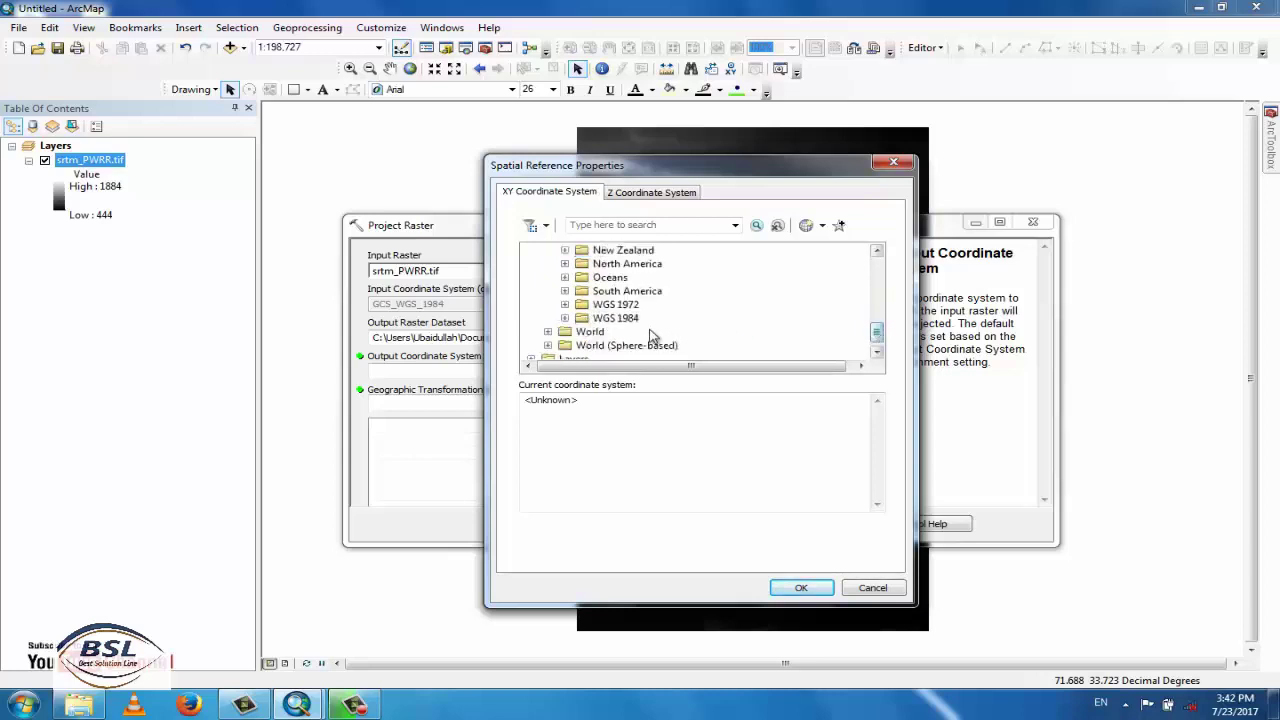
pyautogui.doubleClick(626, 319)
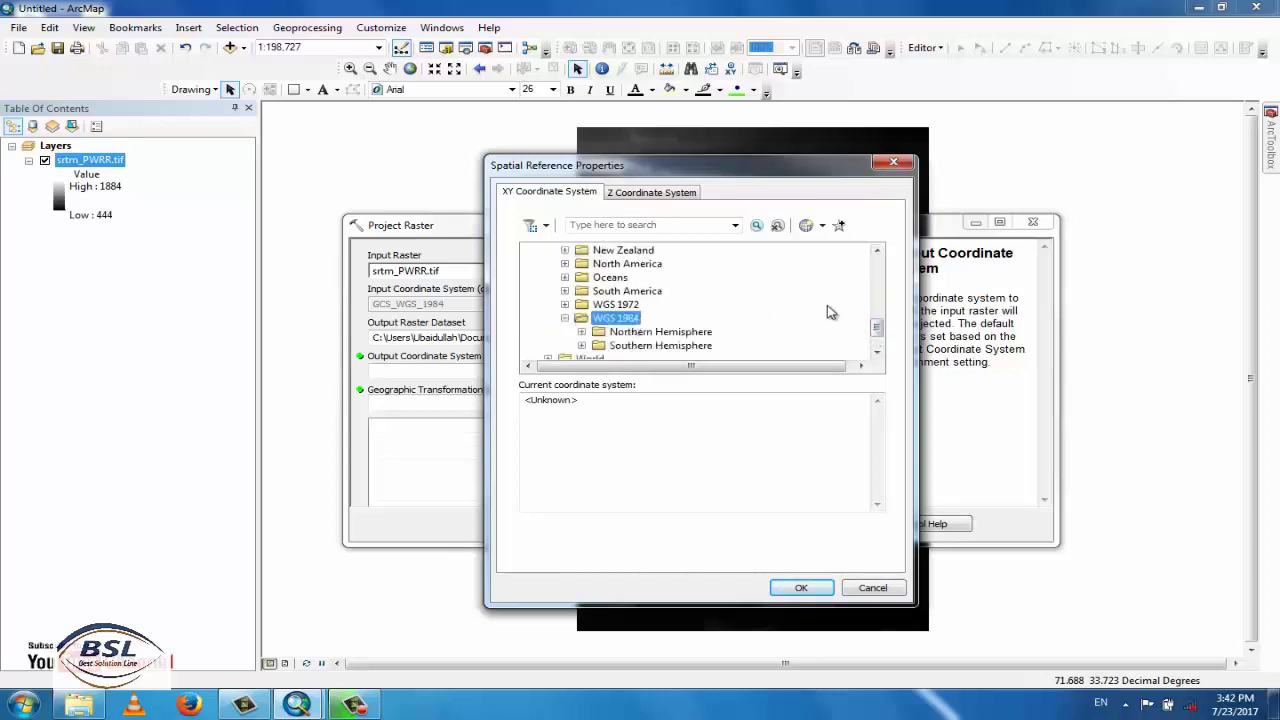
pyautogui.doubleClick(683, 338)
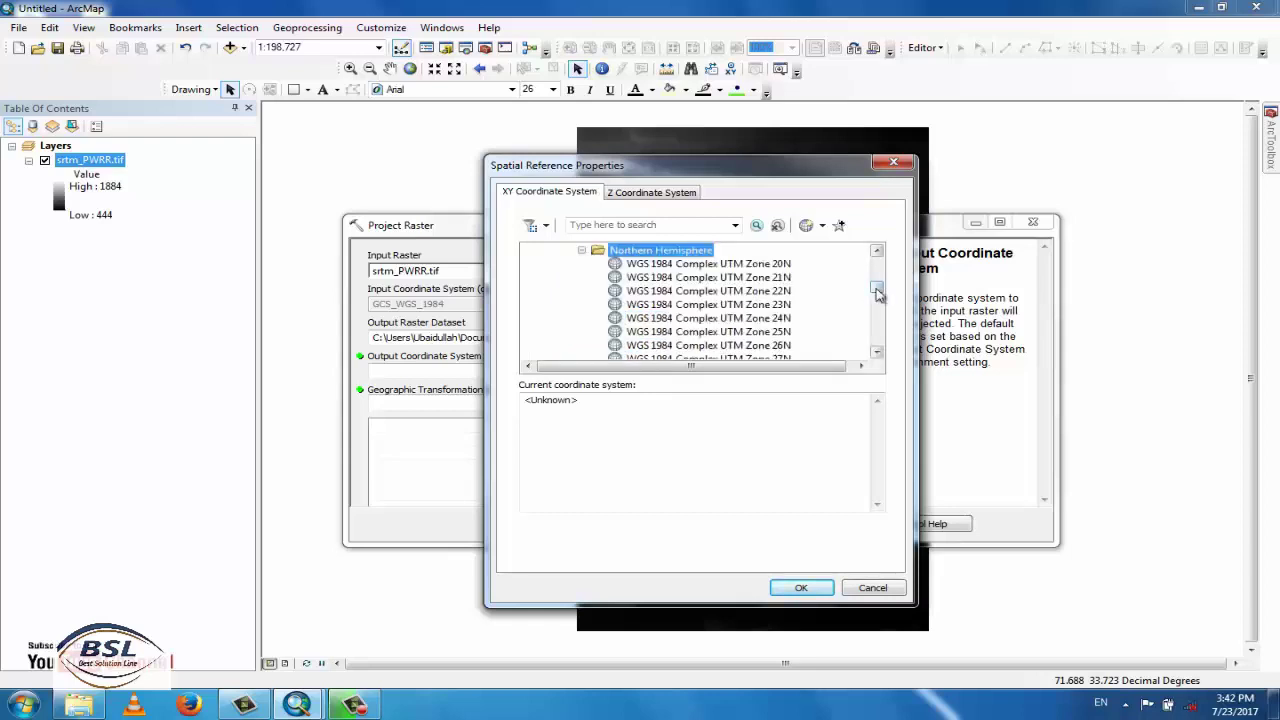
pyautogui.scroll(-1, 877, 292)
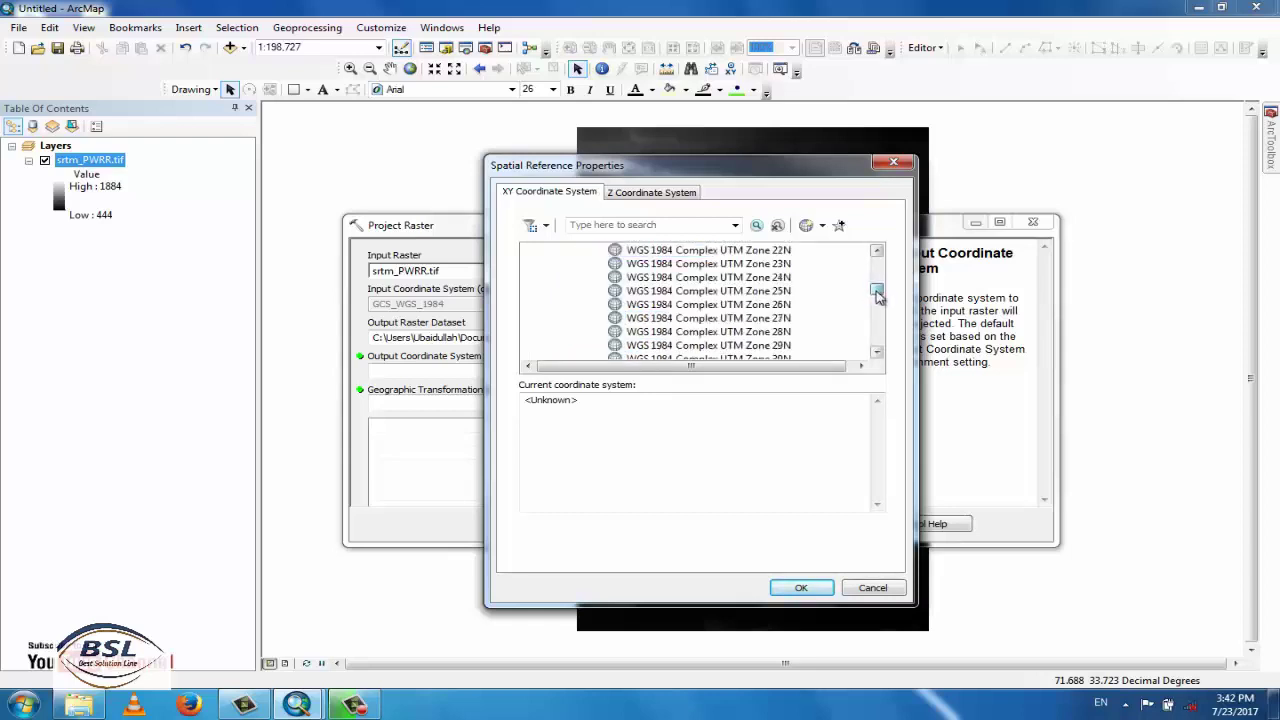
pyautogui.moveTo(877, 292); pyautogui.dragTo(884, 333)
pyautogui.click(737, 318)
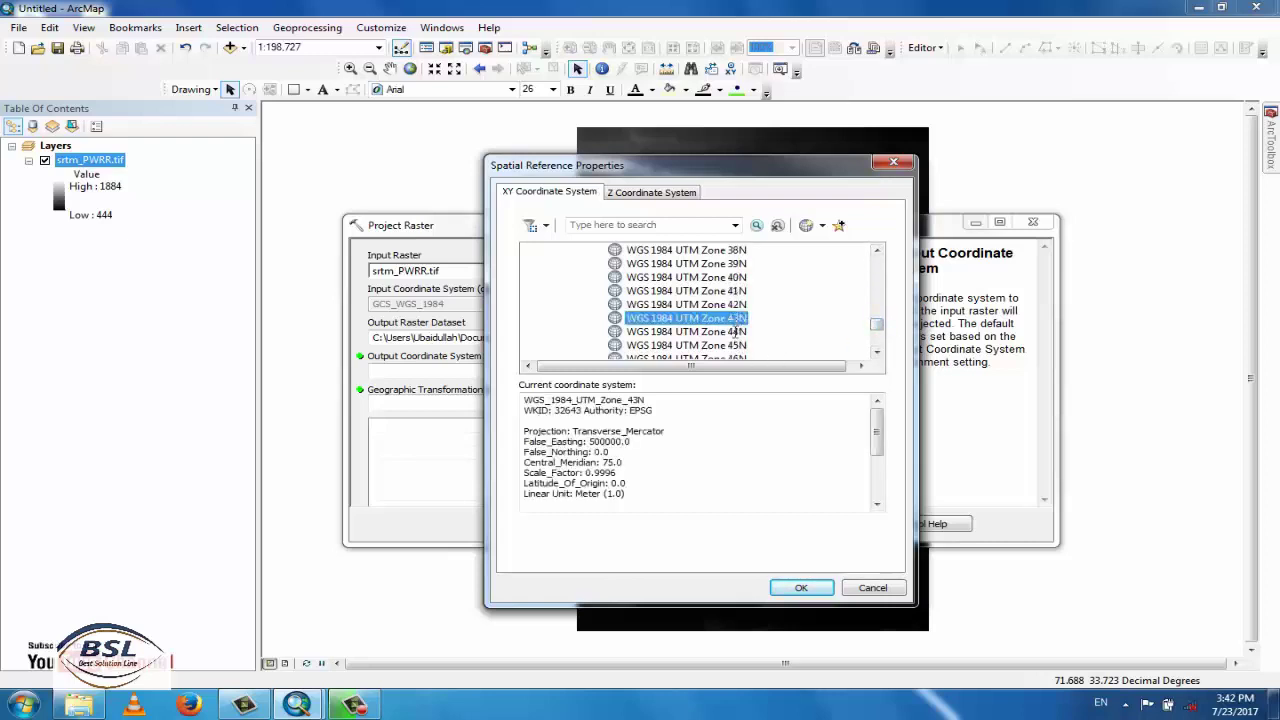
pyautogui.click(790, 587)
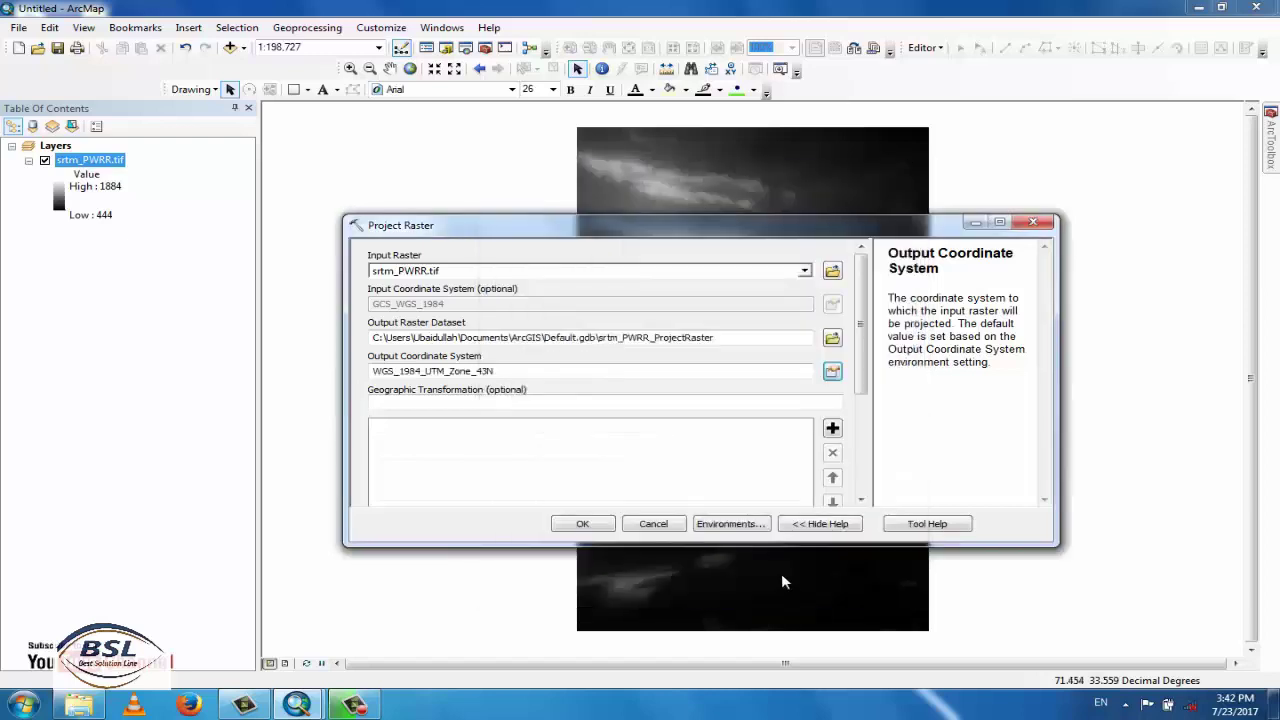
# Step: Run Project Raster to produce the srtm_PWRR_ProjectRaster layer in UTM Zone 43N
pyautogui.click(585, 526)
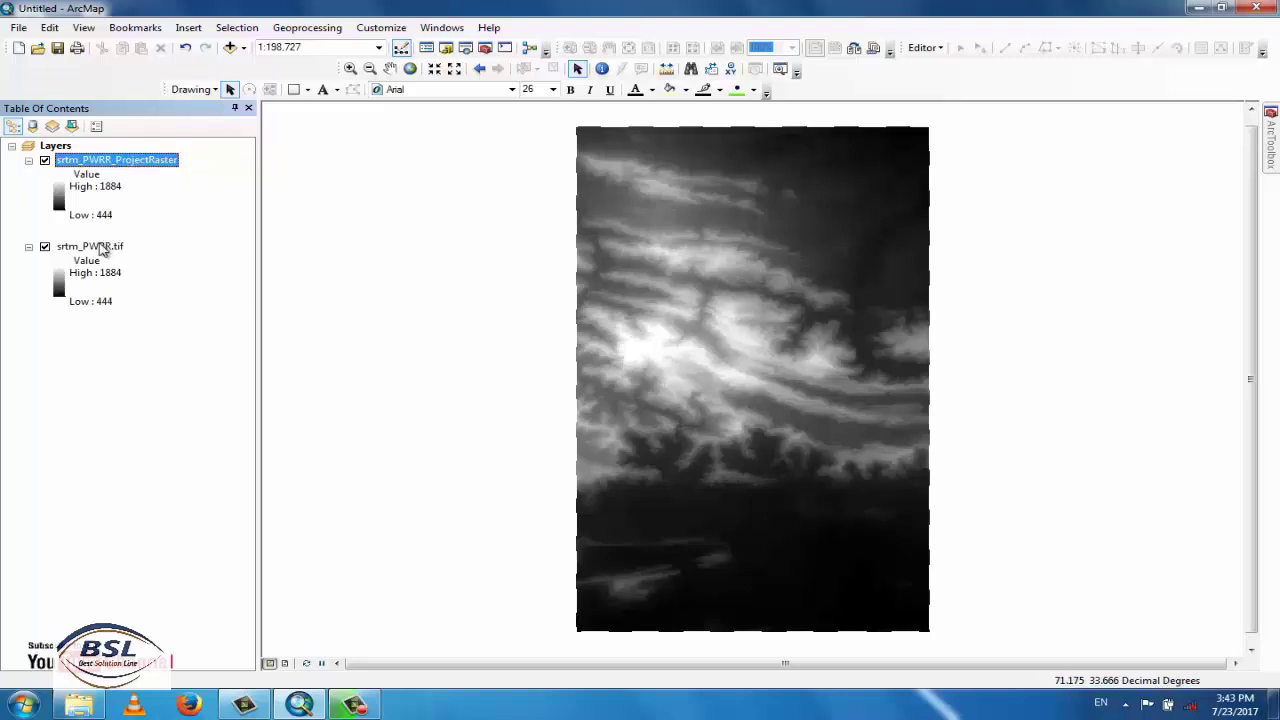
pyautogui.rightClick(101, 249)
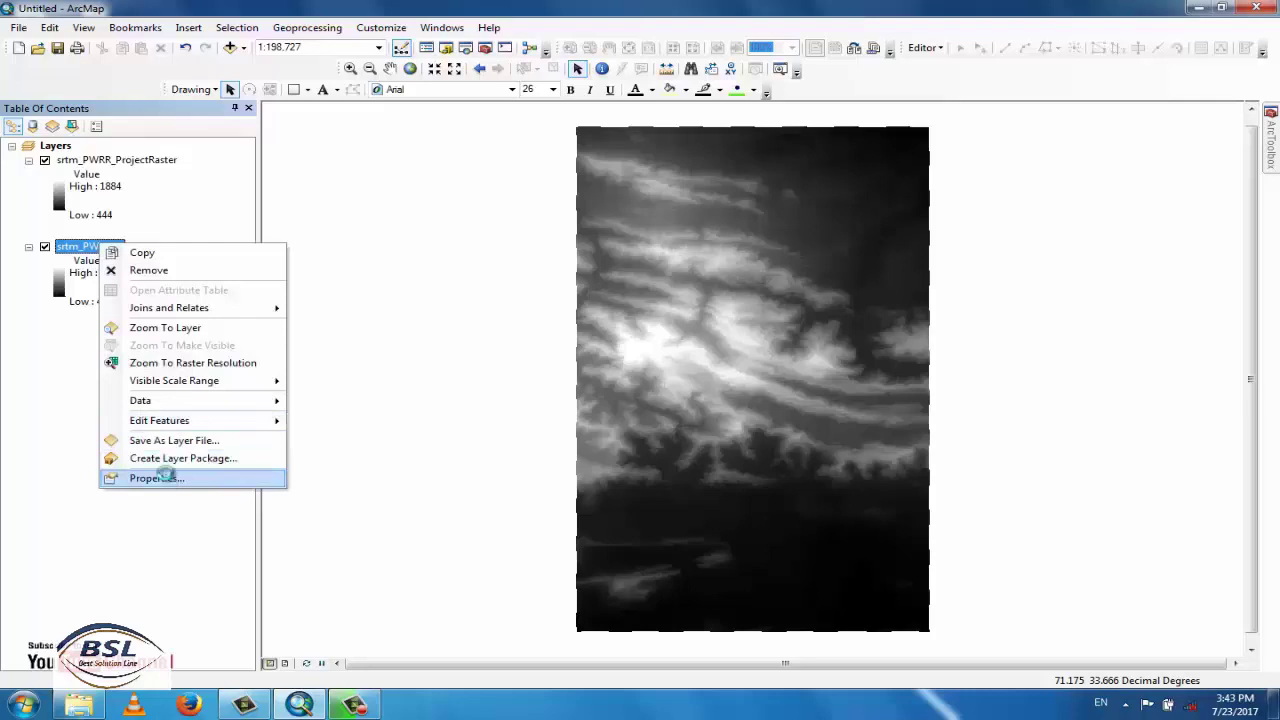
pyautogui.click(167, 480)
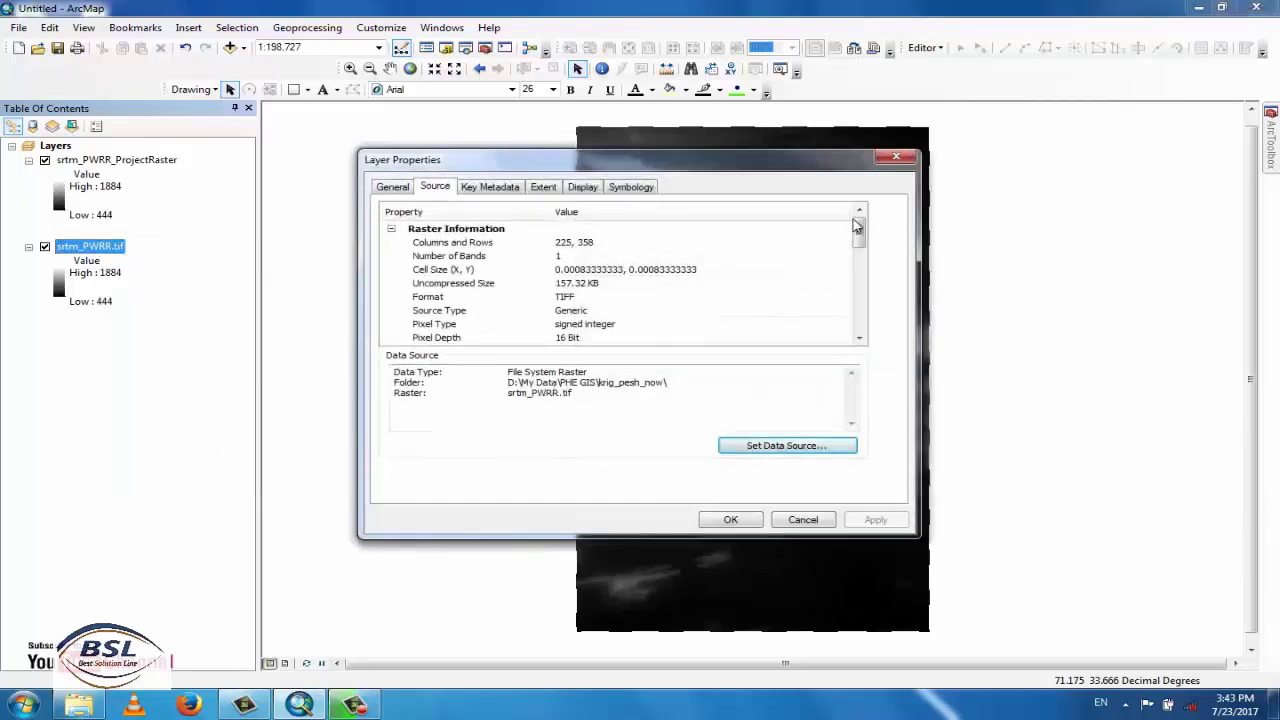
pyautogui.moveTo(861, 232); pyautogui.dragTo(489, 291)
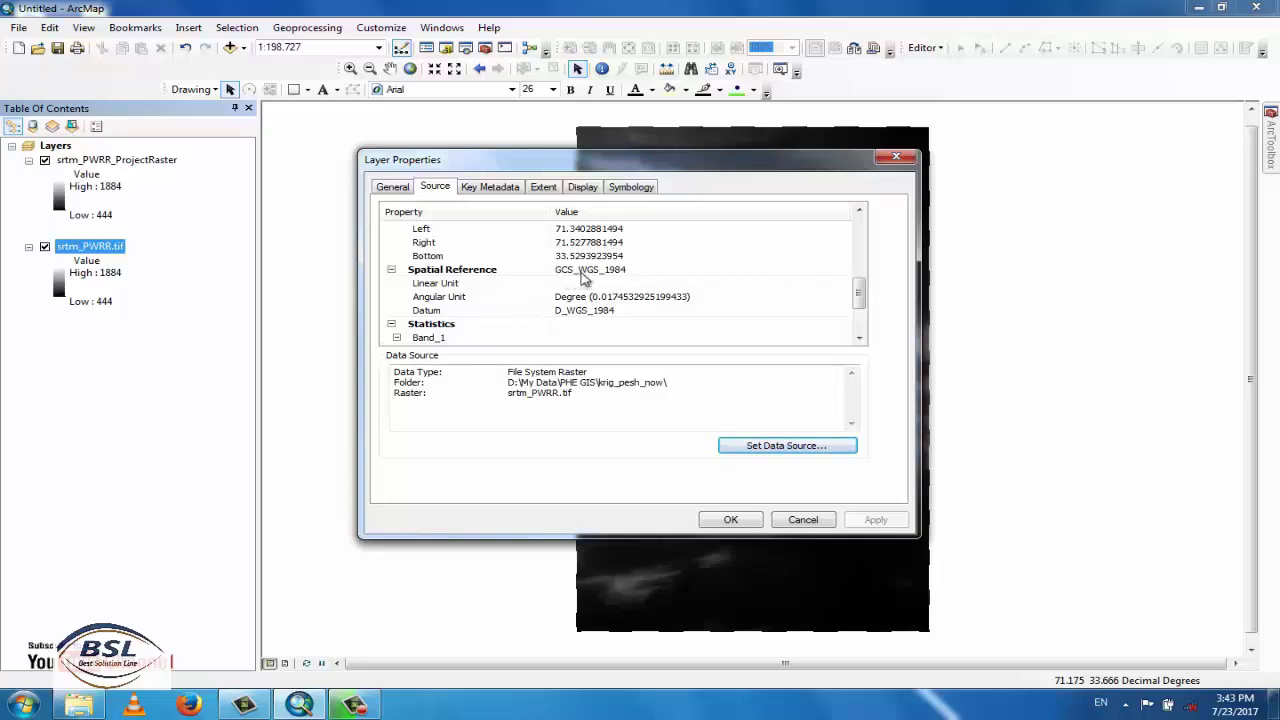
pyautogui.click(731, 522)
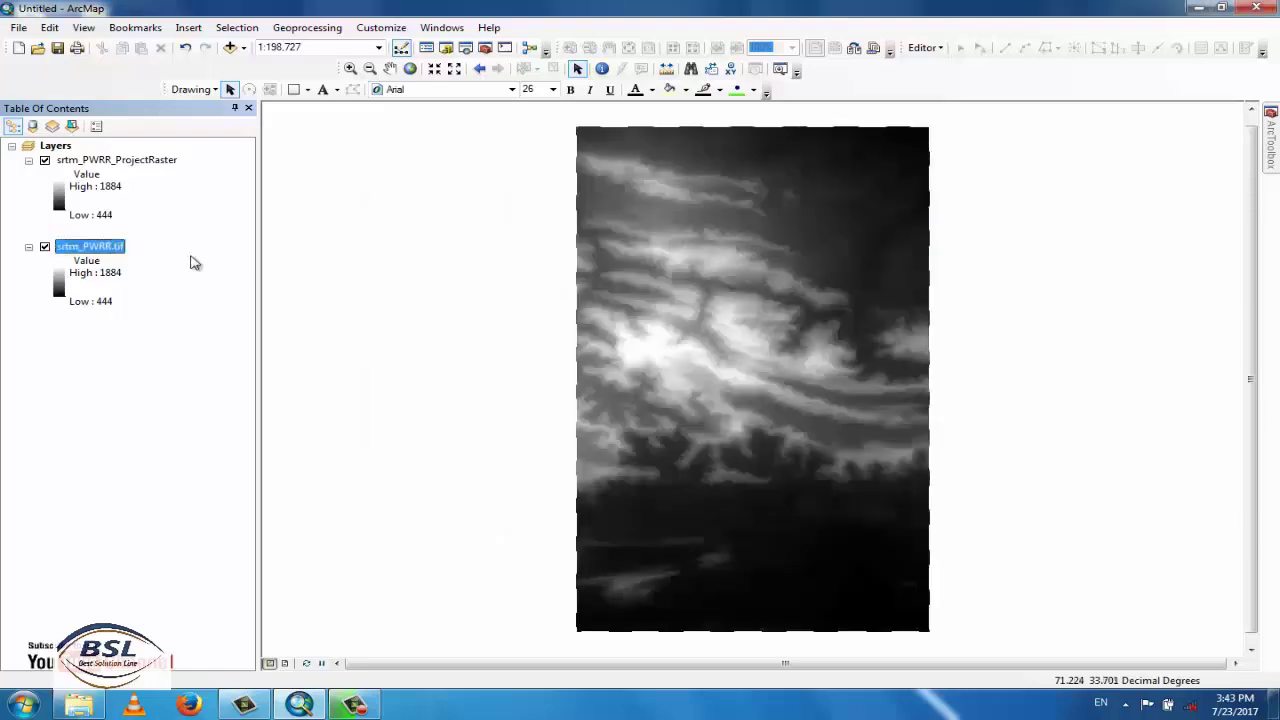
pyautogui.rightClick(88, 163)
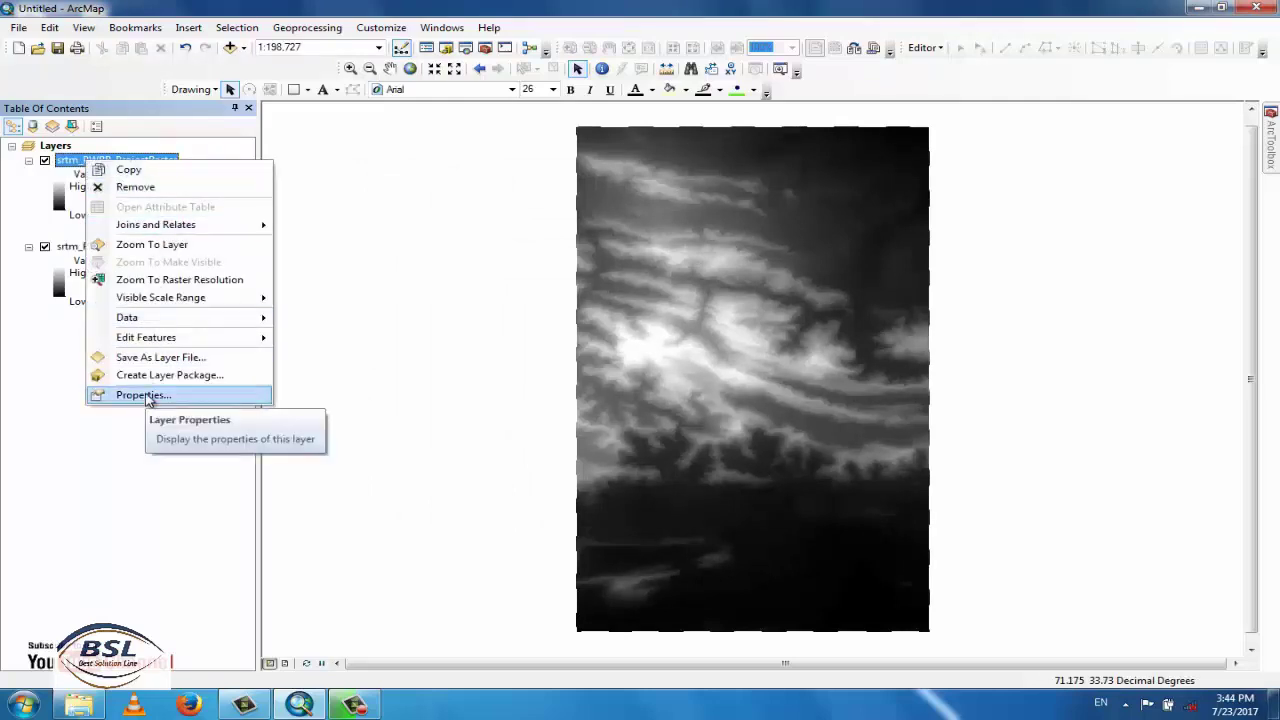
pyautogui.click(148, 396)
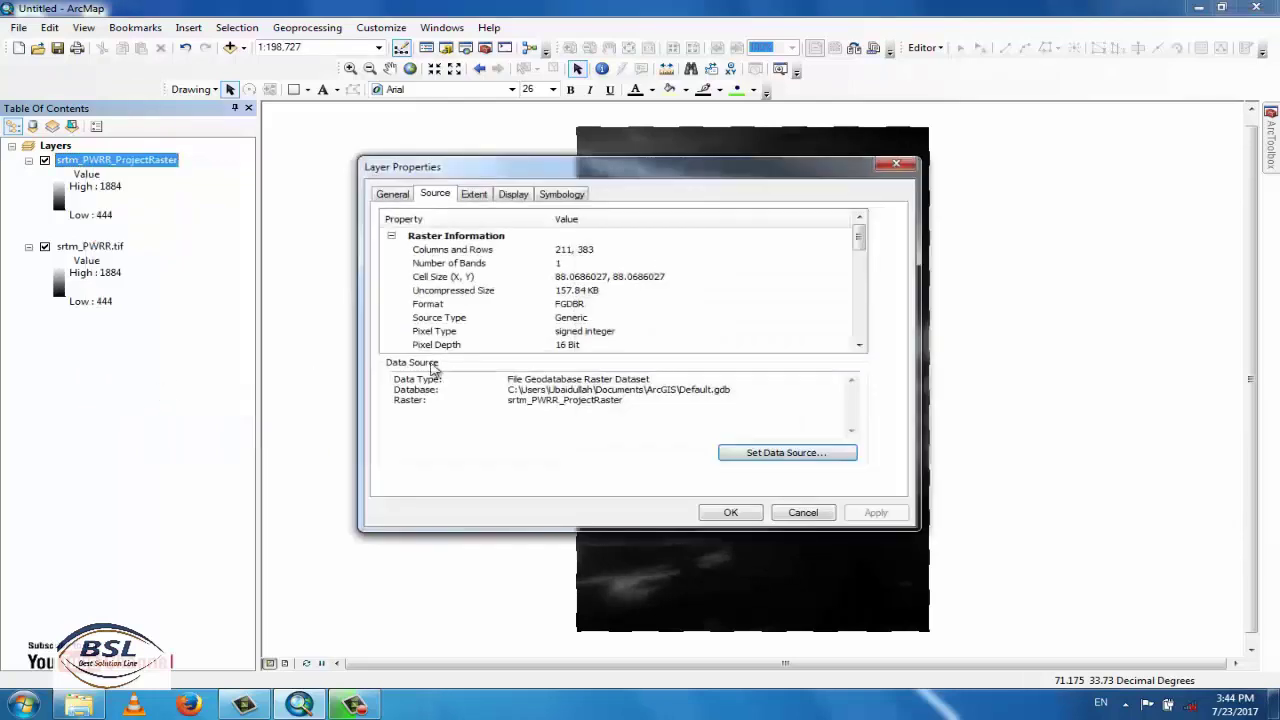
pyautogui.click(858, 345)
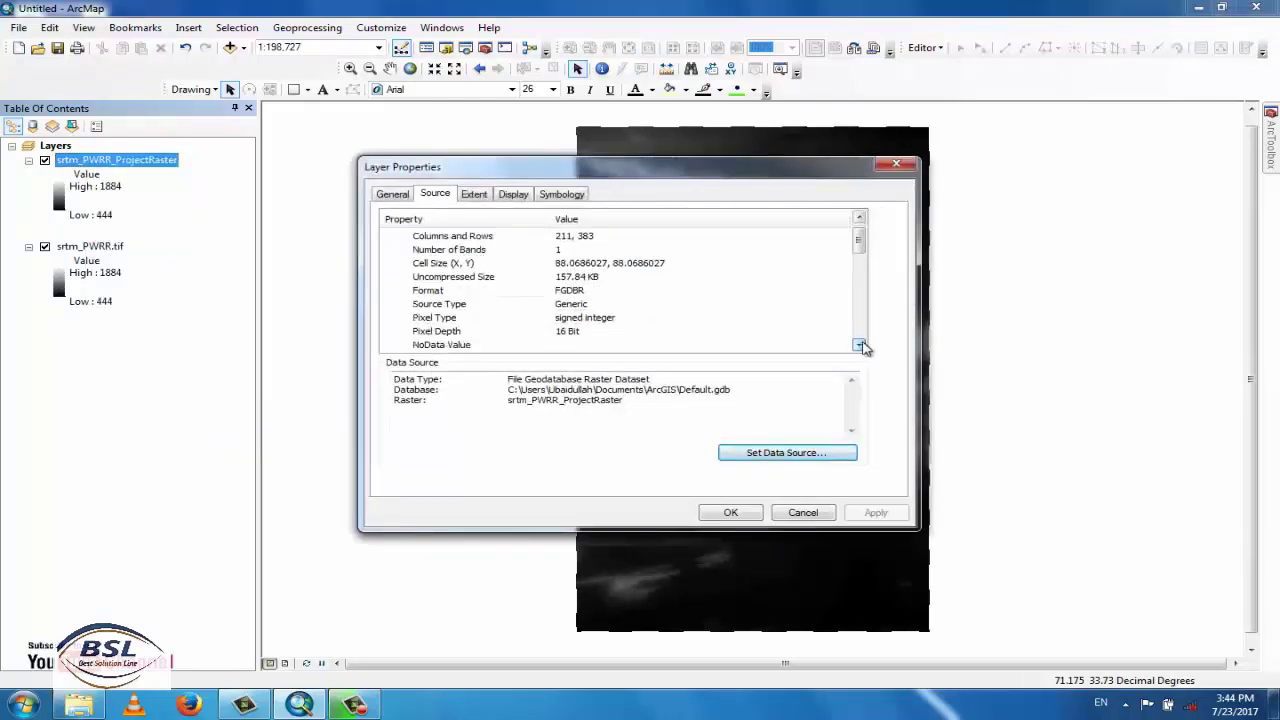
pyautogui.click(858, 345)
pyautogui.click(858, 345)
pyautogui.click(858, 345)
pyautogui.doubleClick(858, 345)
pyautogui.tripleClick(858, 345)
pyautogui.doubleClick(858, 345)
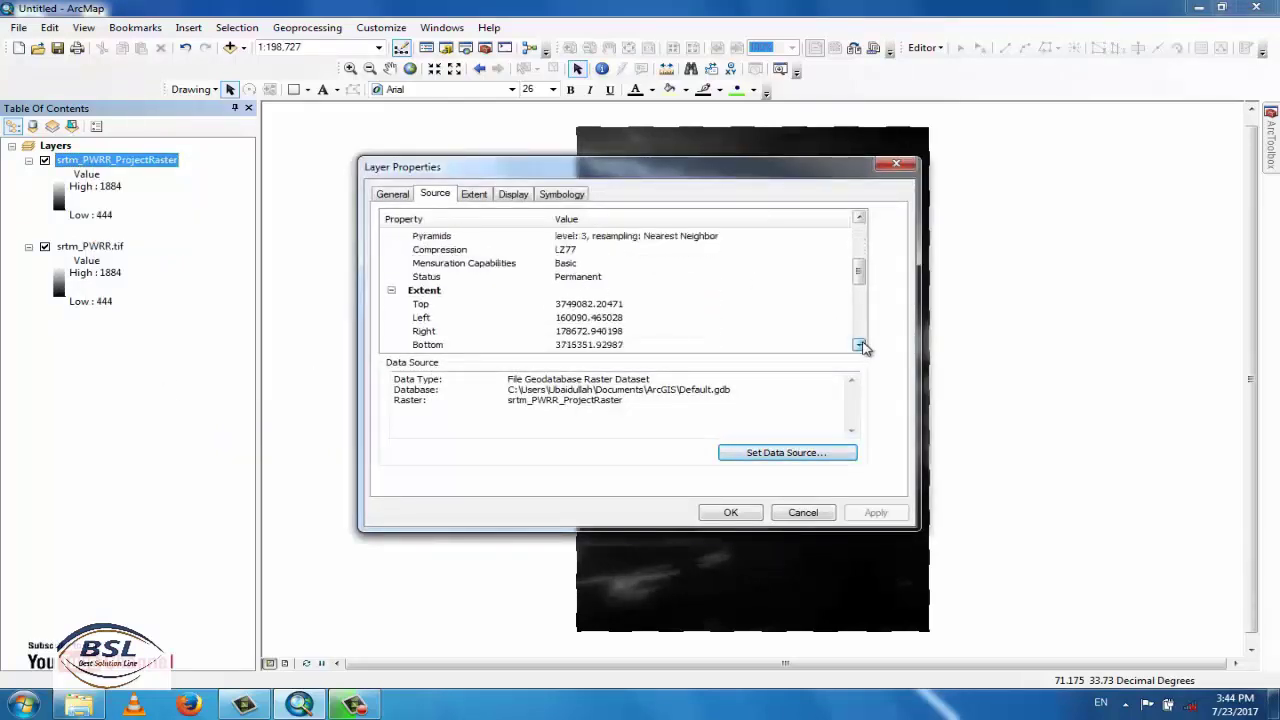
pyautogui.doubleClick(858, 345)
pyautogui.click(858, 345)
pyautogui.click(858, 345)
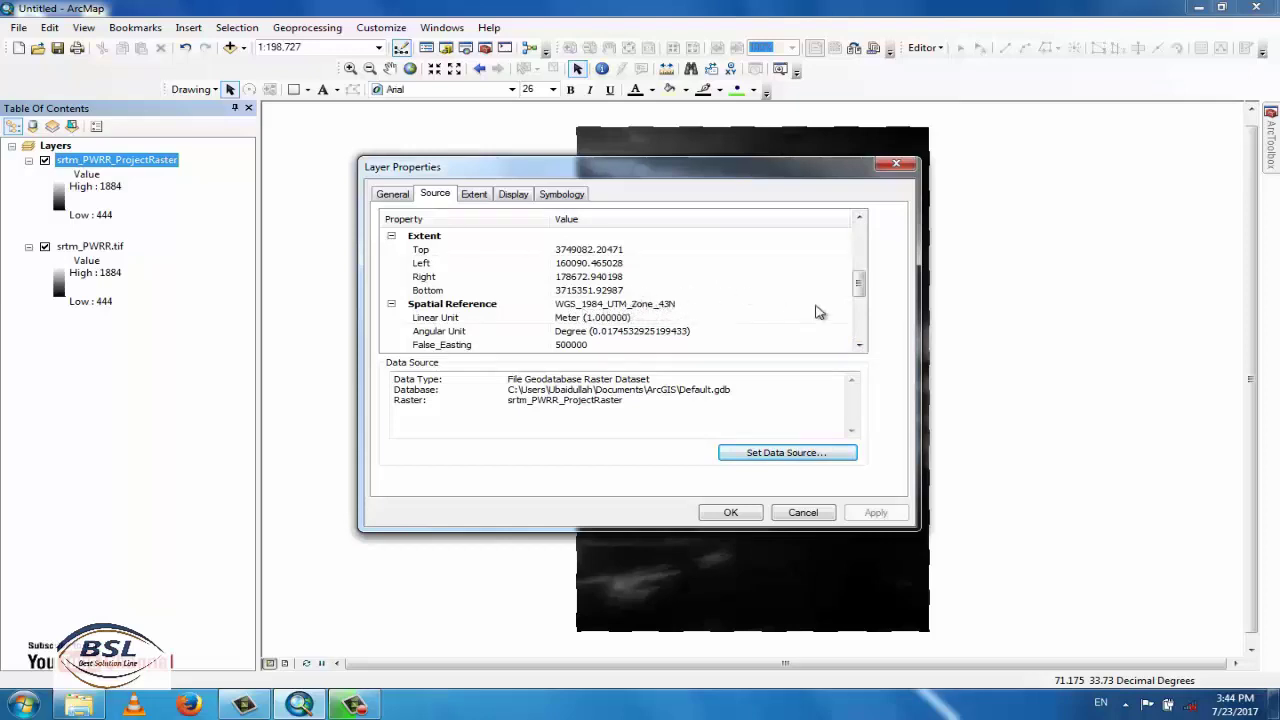
pyautogui.moveTo(857, 286); pyautogui.dragTo(867, 247)
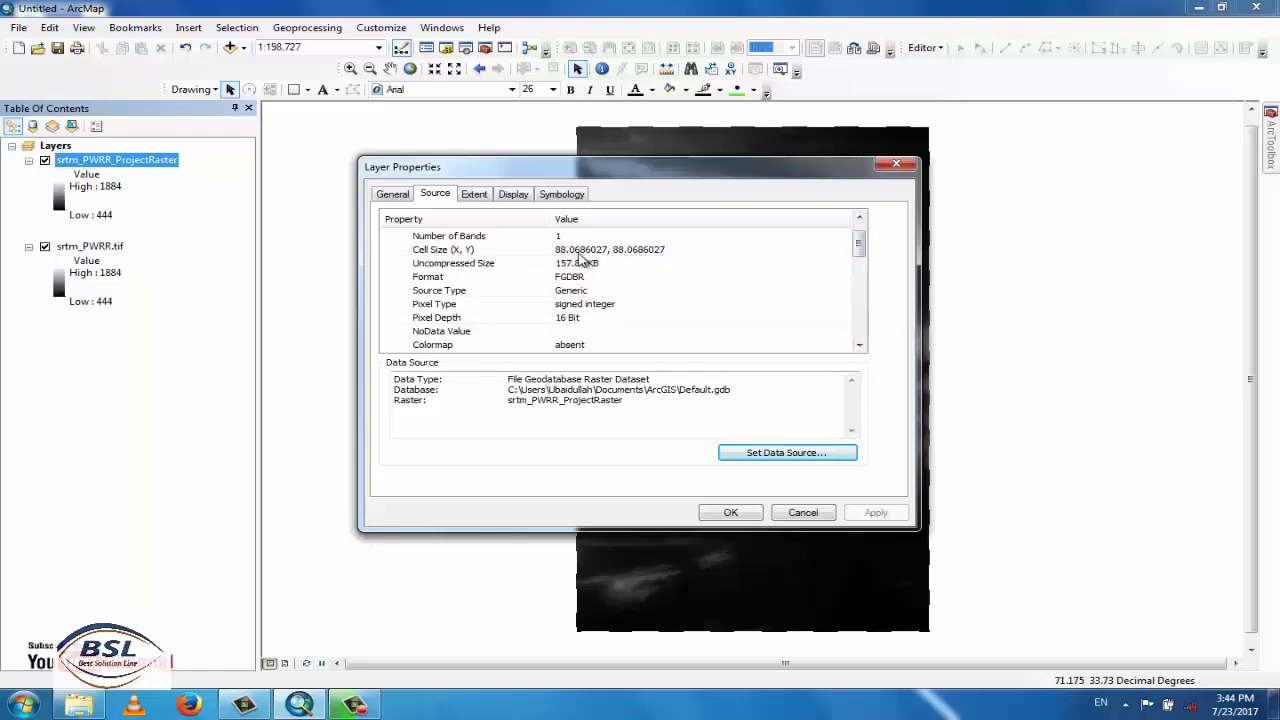
pyautogui.click(891, 167)
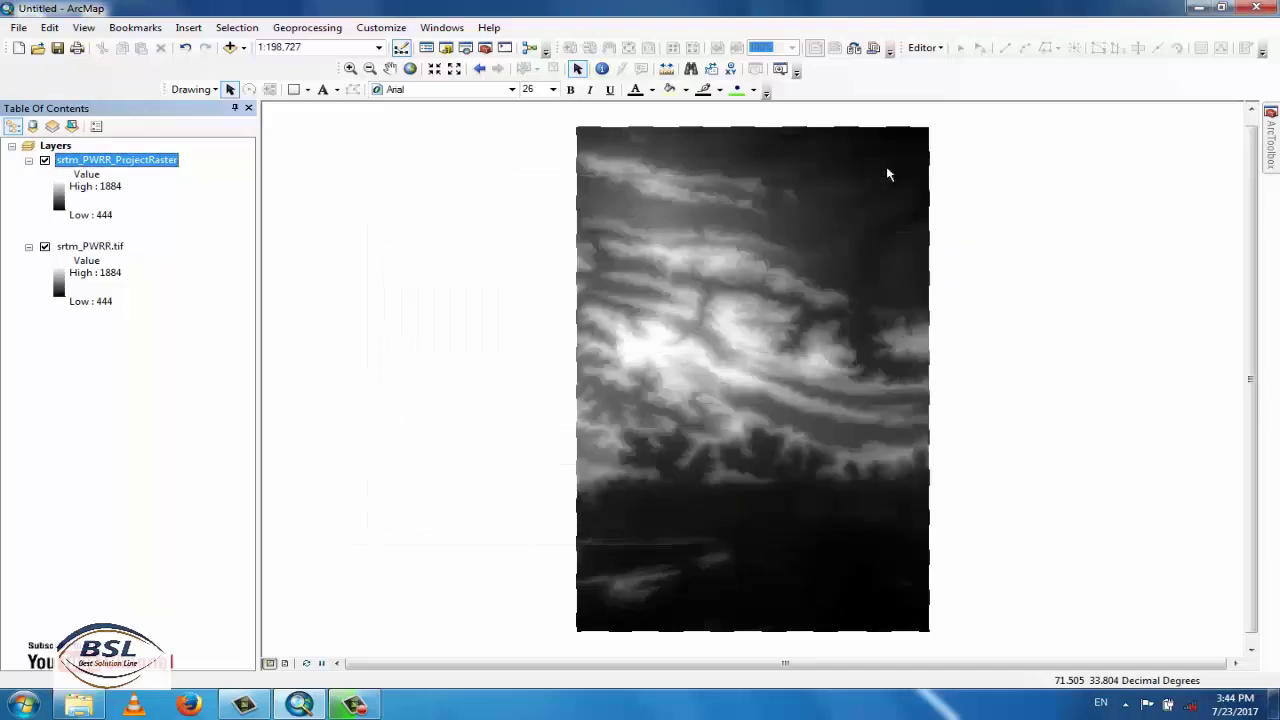
pyautogui.rightClick(110, 250)
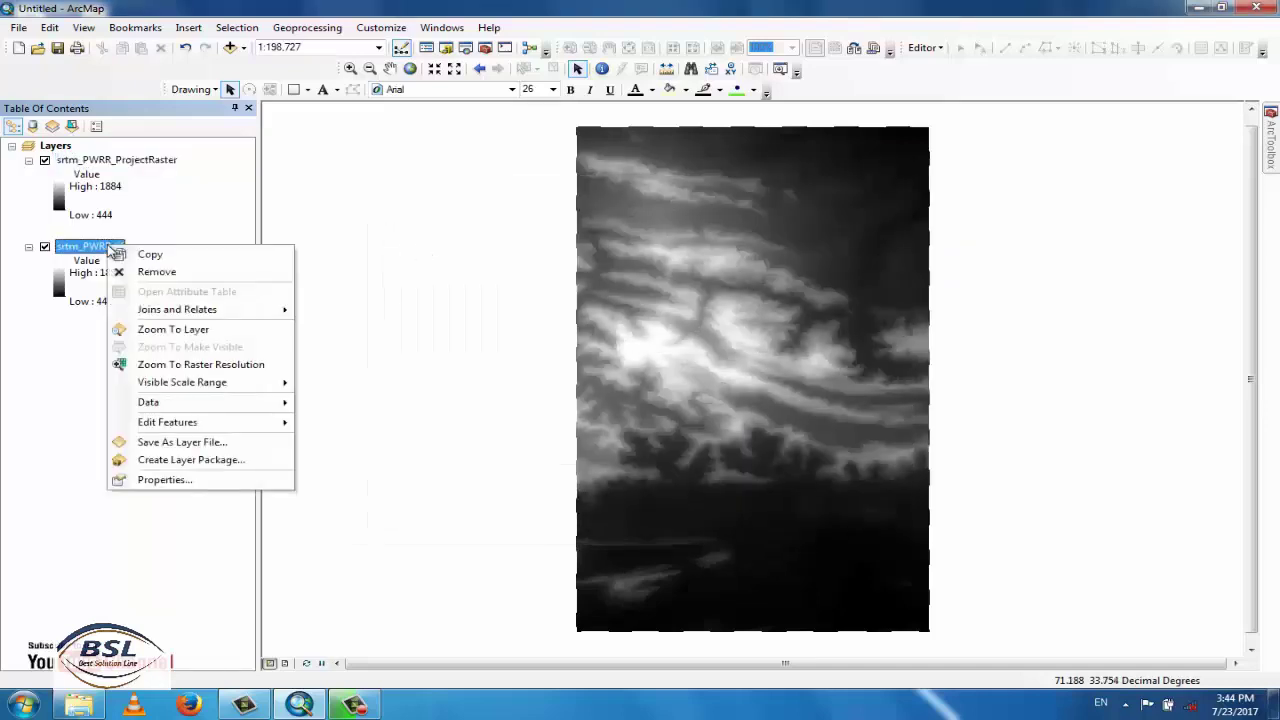
pyautogui.click(153, 481)
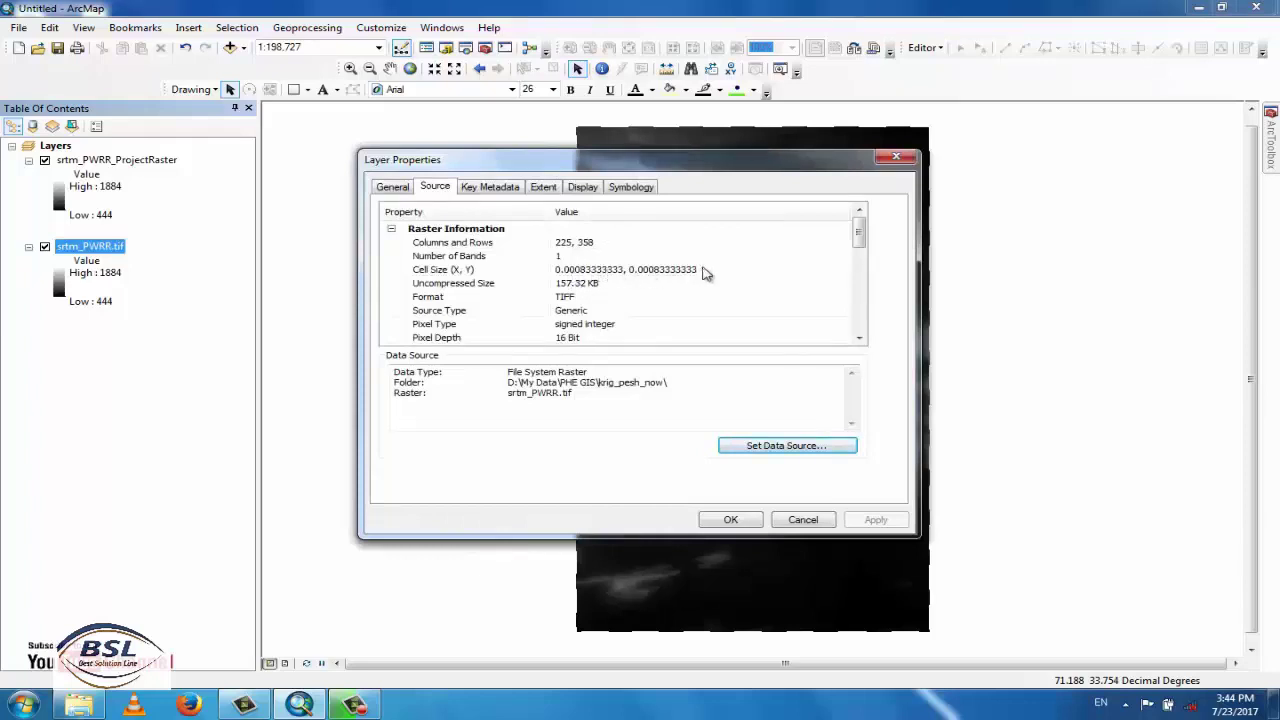
pyautogui.click(897, 158)
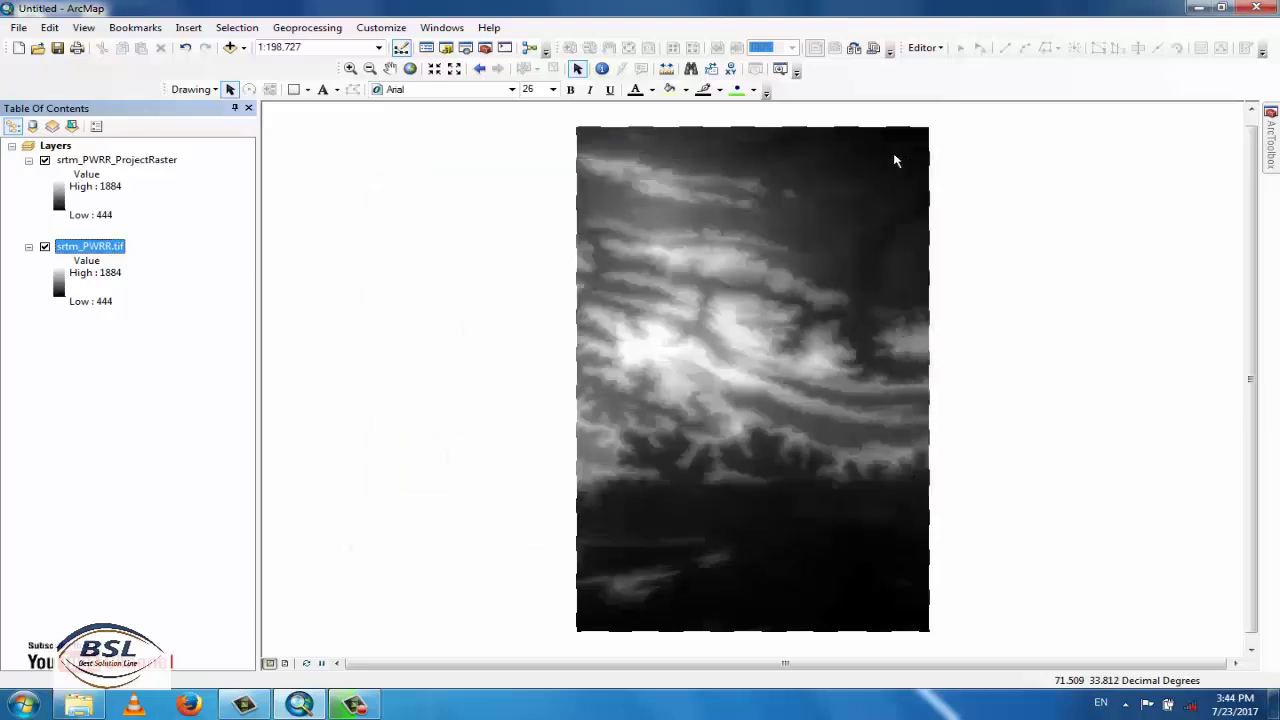